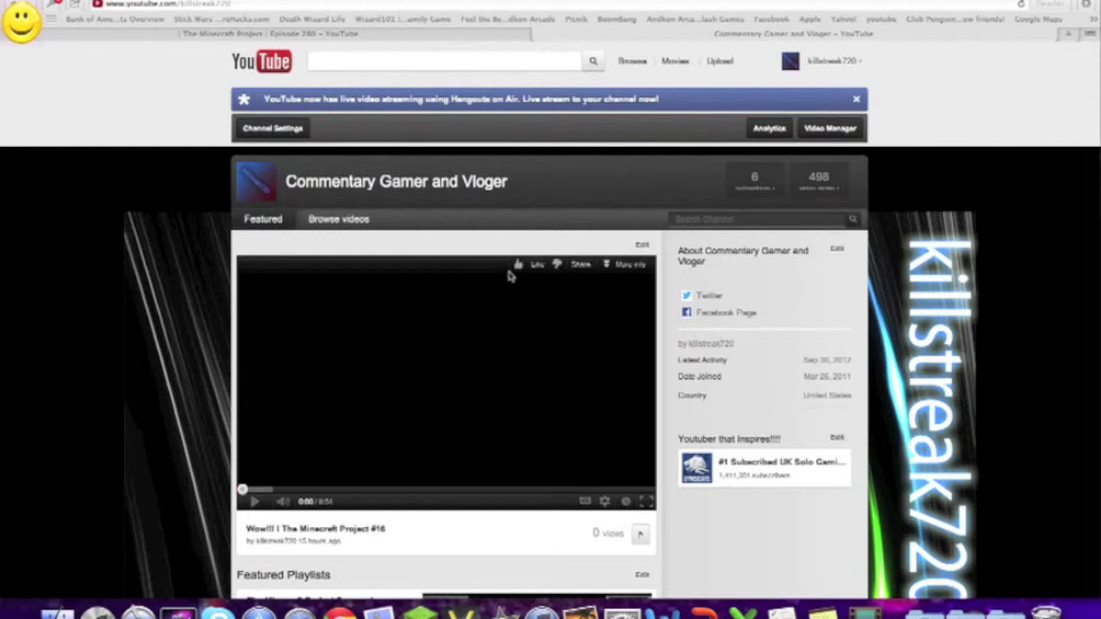
# Scroll down to the channel's Featured Playlists and open The Minecraft Project Season 1
pyautogui.scroll(-10, 509, 276)
pyautogui.scroll(-3, 509, 275)
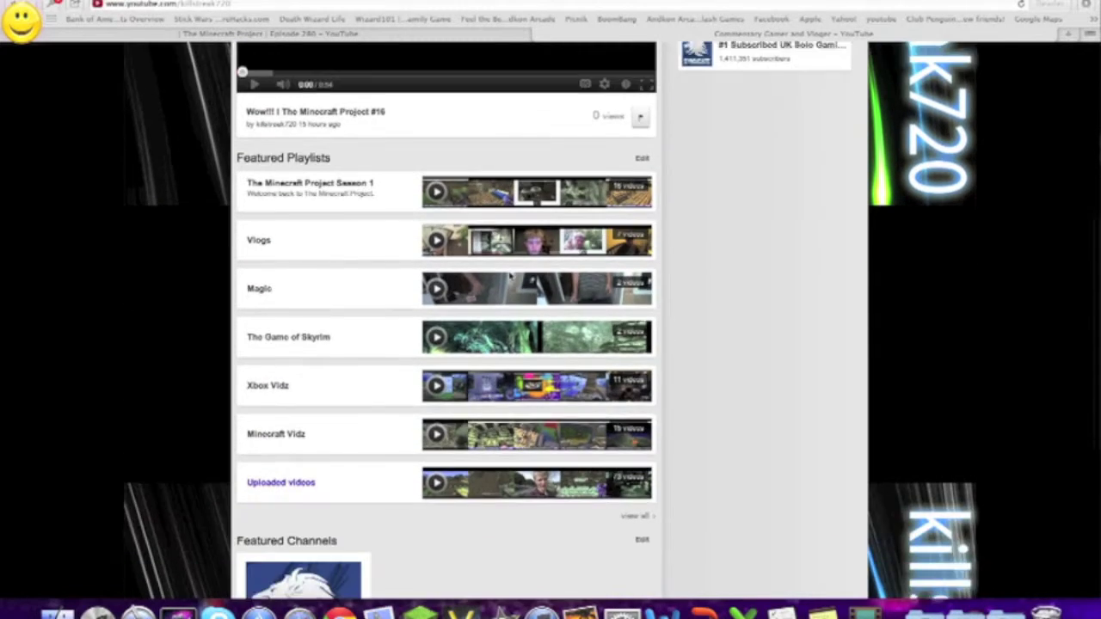
pyautogui.click(276, 421)
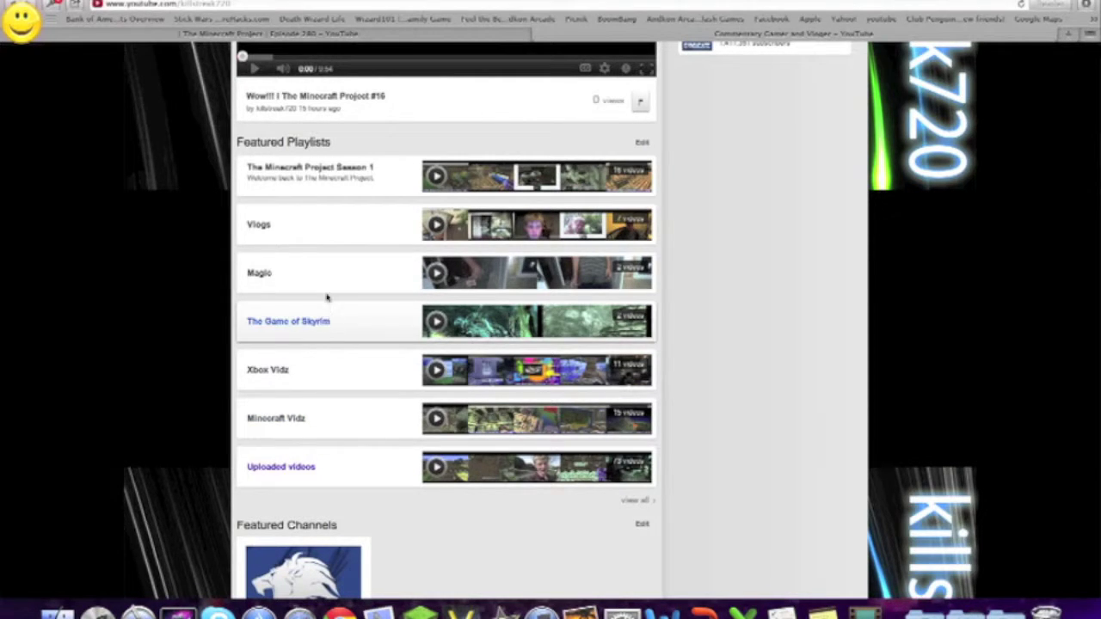
# Load the Season 1 playlist page and open episode #16 at the bottom of the list
pyautogui.click(330, 172)
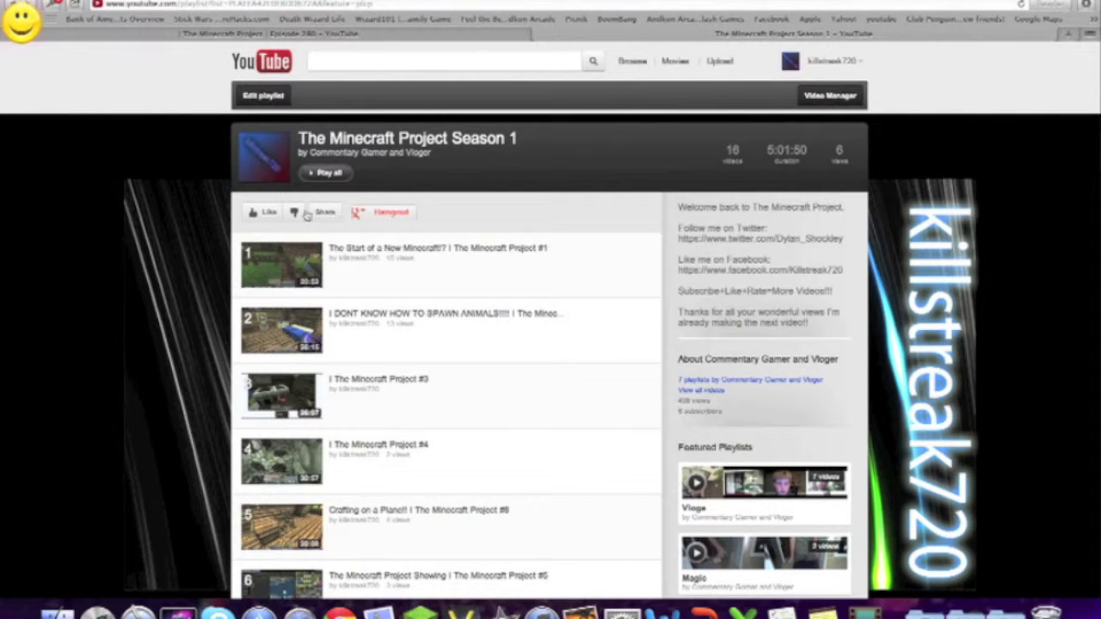
pyautogui.scroll(-10, 194, 288)
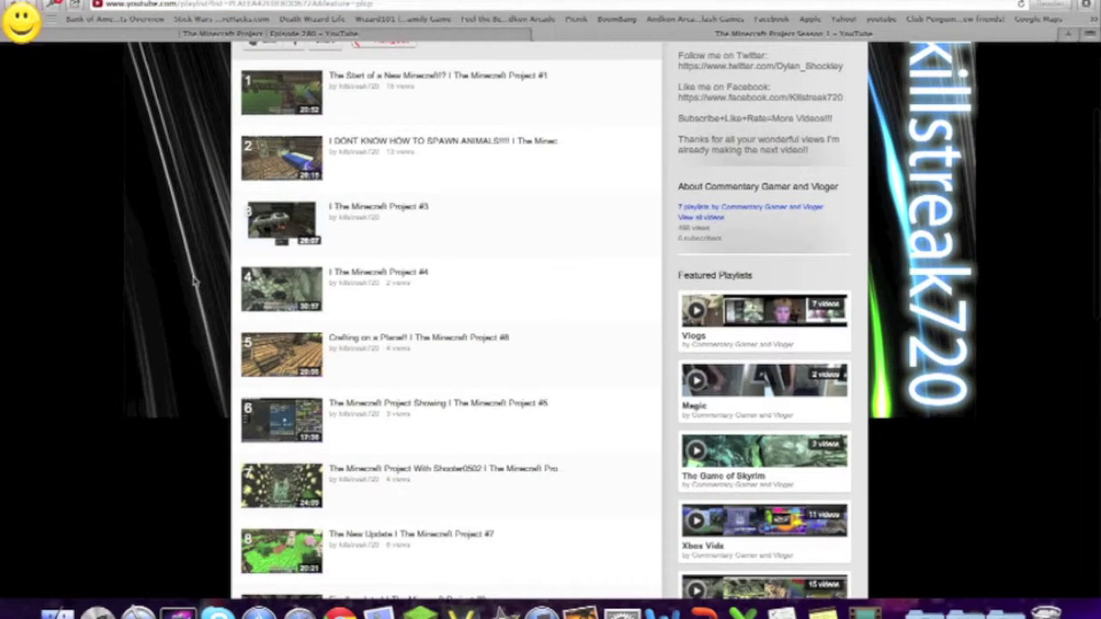
pyautogui.scroll(-5, 195, 281)
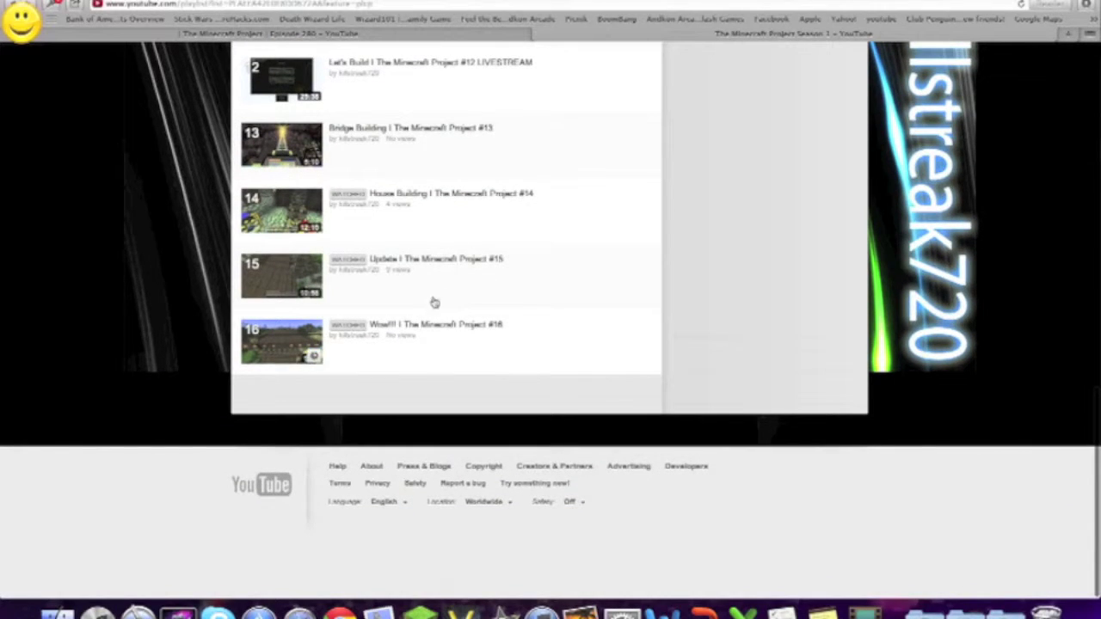
pyautogui.click(487, 335)
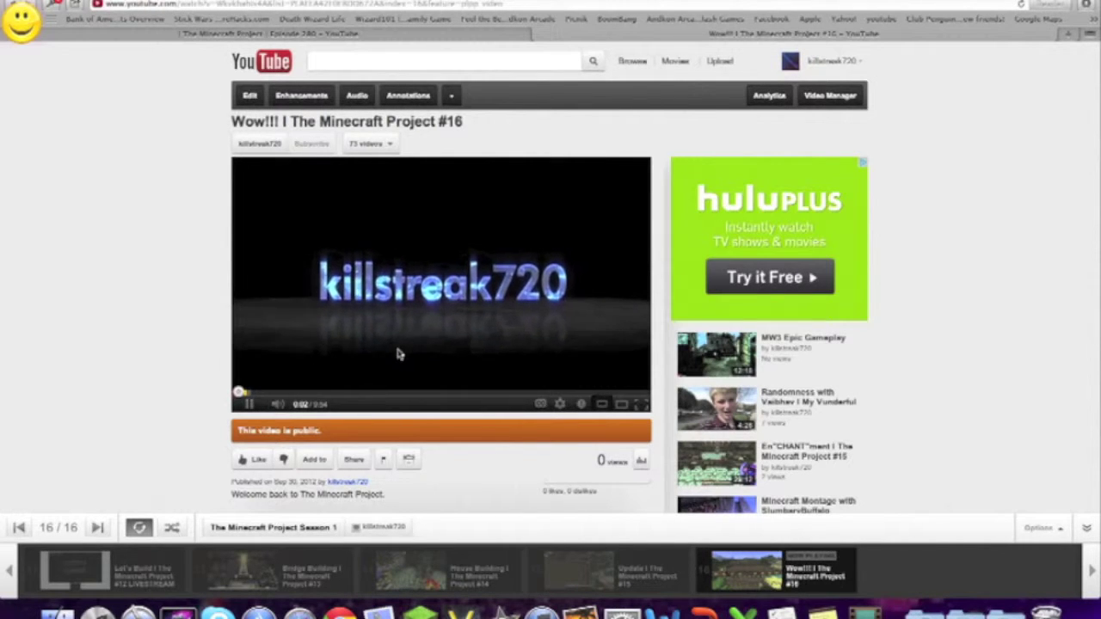
# Raise the volume, seek episode #16 to about 3:36, dismiss the Farmville ad, and pause on the build
pyautogui.press('XF86AudioRaiseVolume')
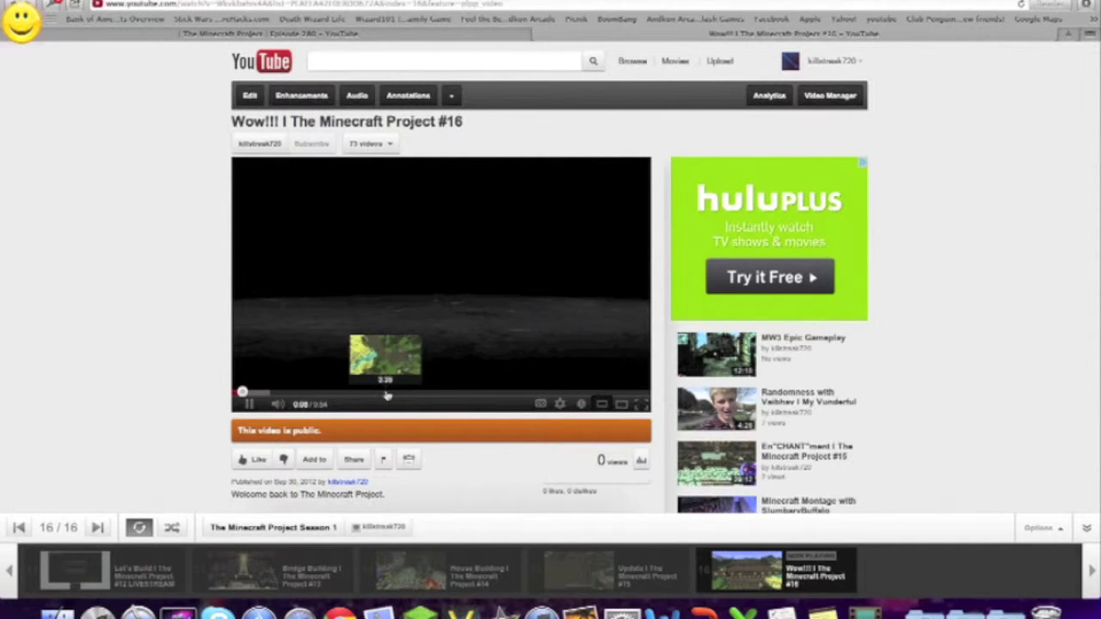
pyautogui.moveTo(387, 396); pyautogui.dragTo(385, 393)
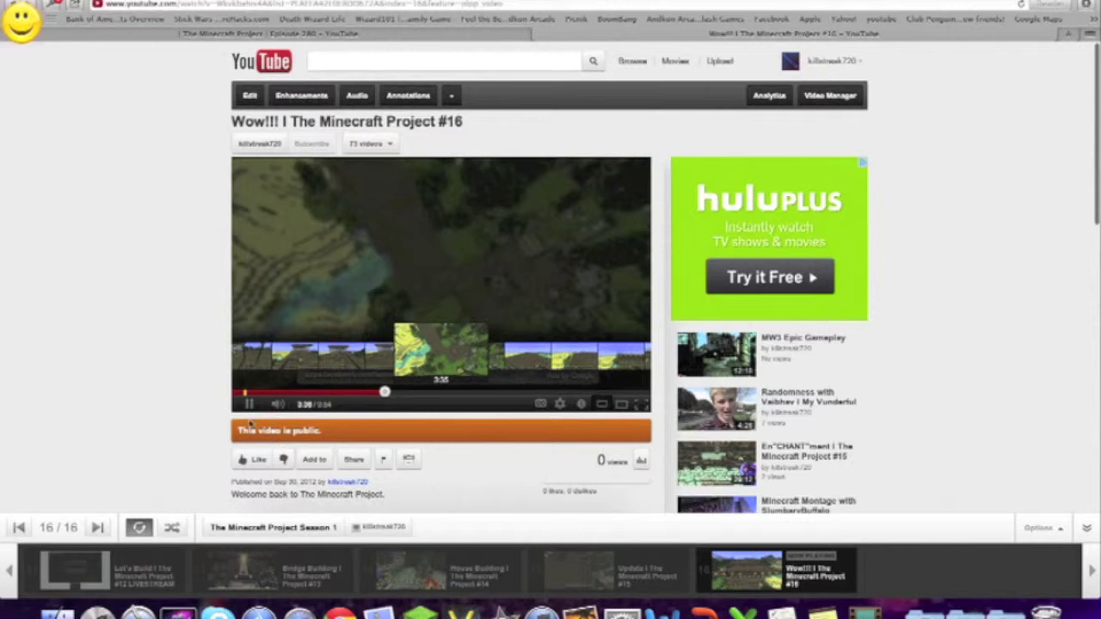
pyautogui.click(377, 392)
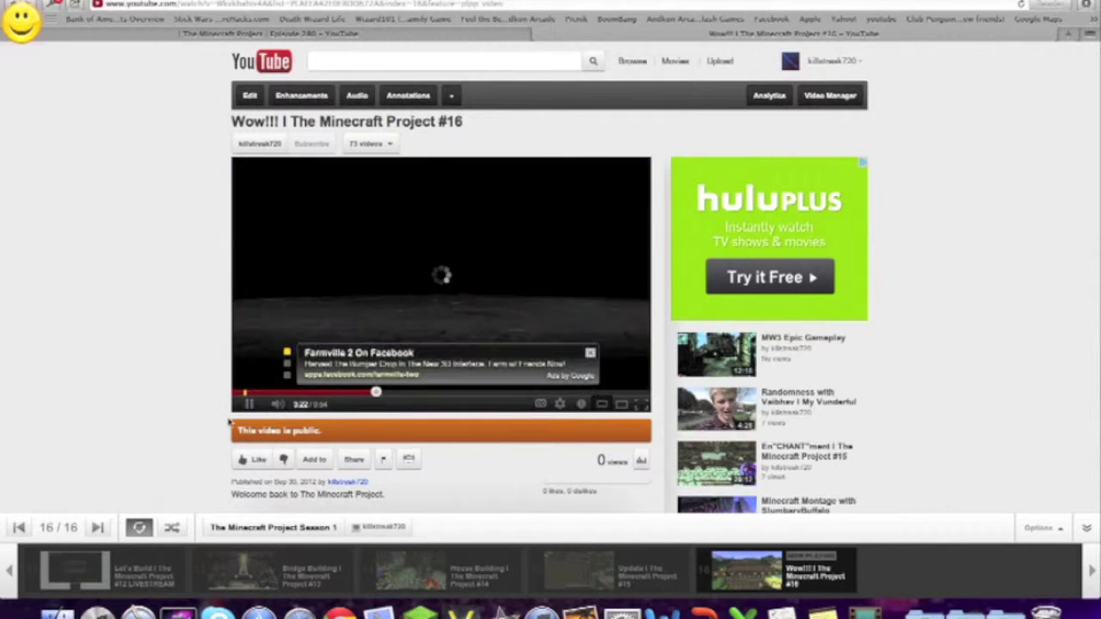
pyautogui.click(590, 353)
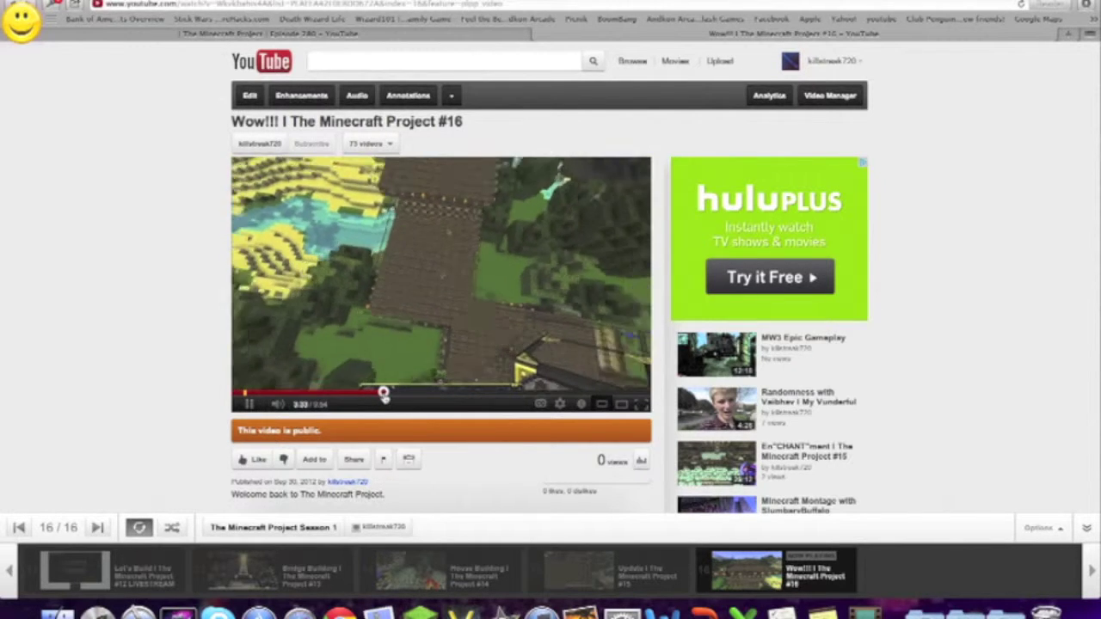
pyautogui.click(440, 302)
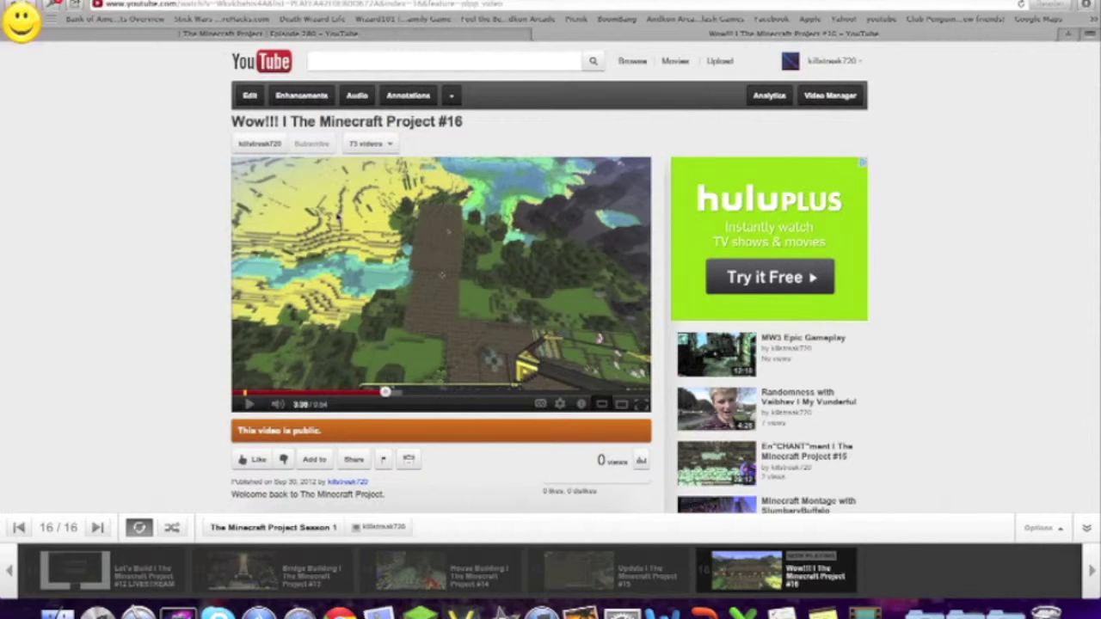
pyautogui.scroll(-2, 338, 219)
pyautogui.scroll(2, 338, 219)
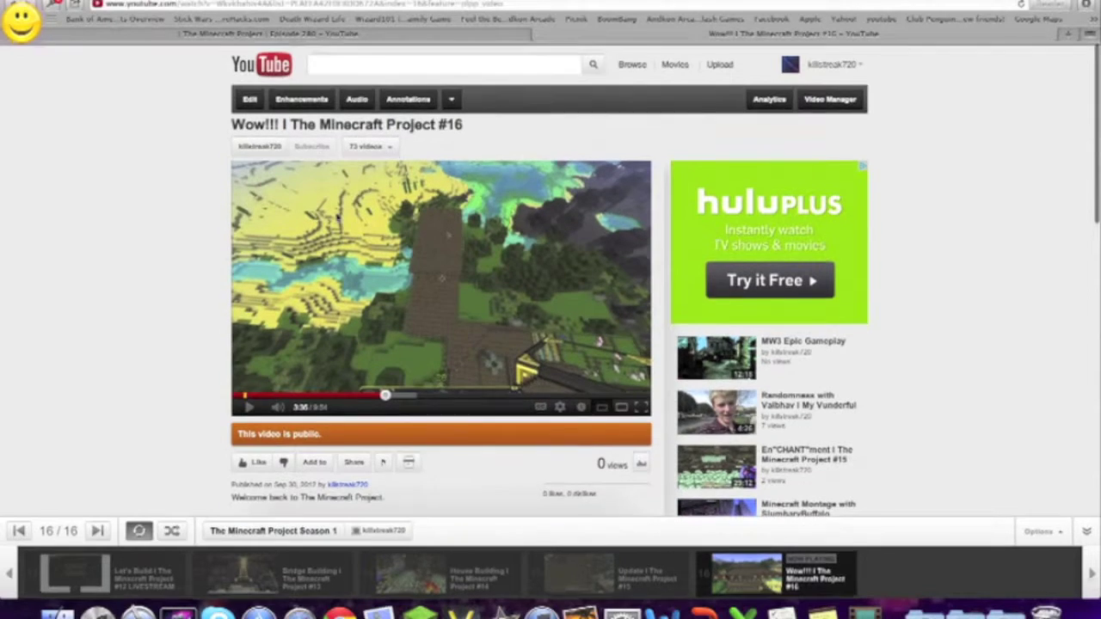
# Expand the description, download The Minecraft Project.zip from MediaFire, and leave full screen
pyautogui.scroll(-10, 316, 187)
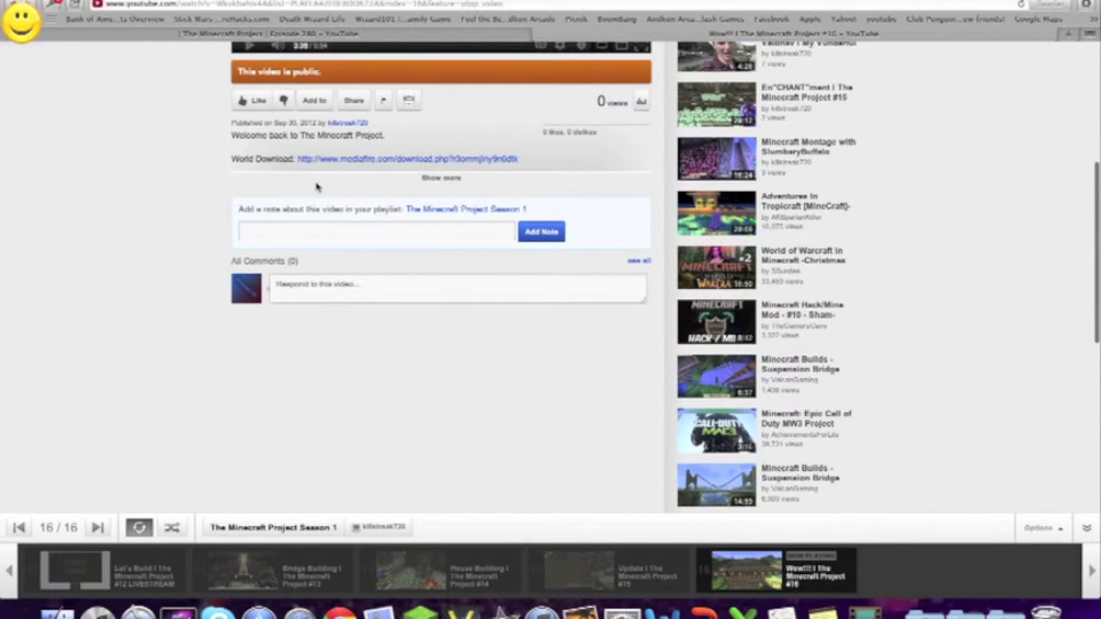
pyautogui.click(444, 179)
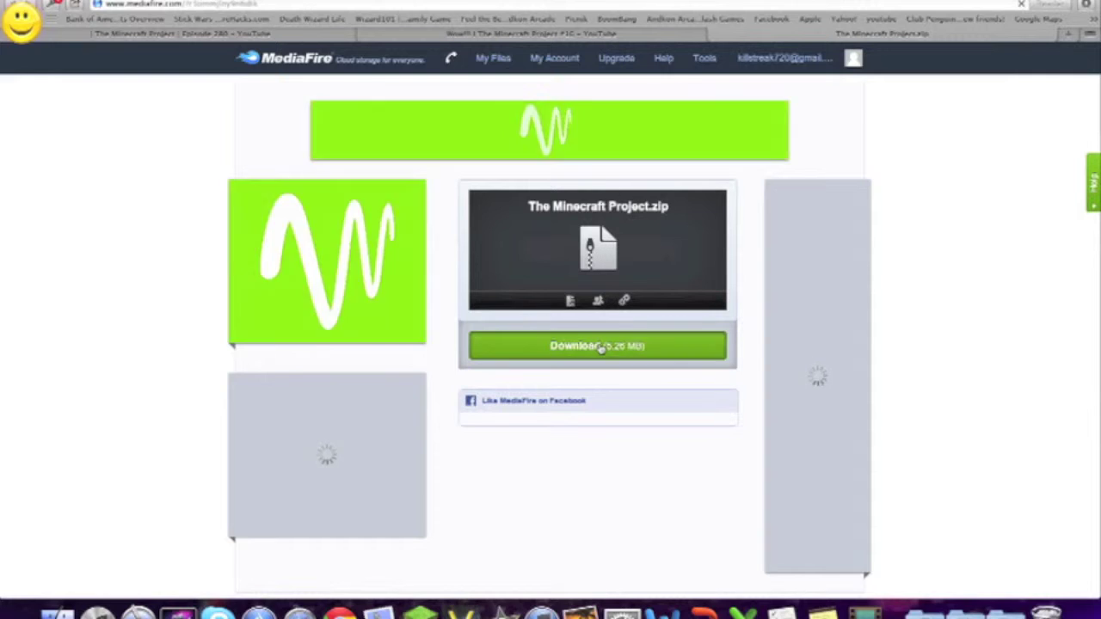
pyautogui.click(600, 346)
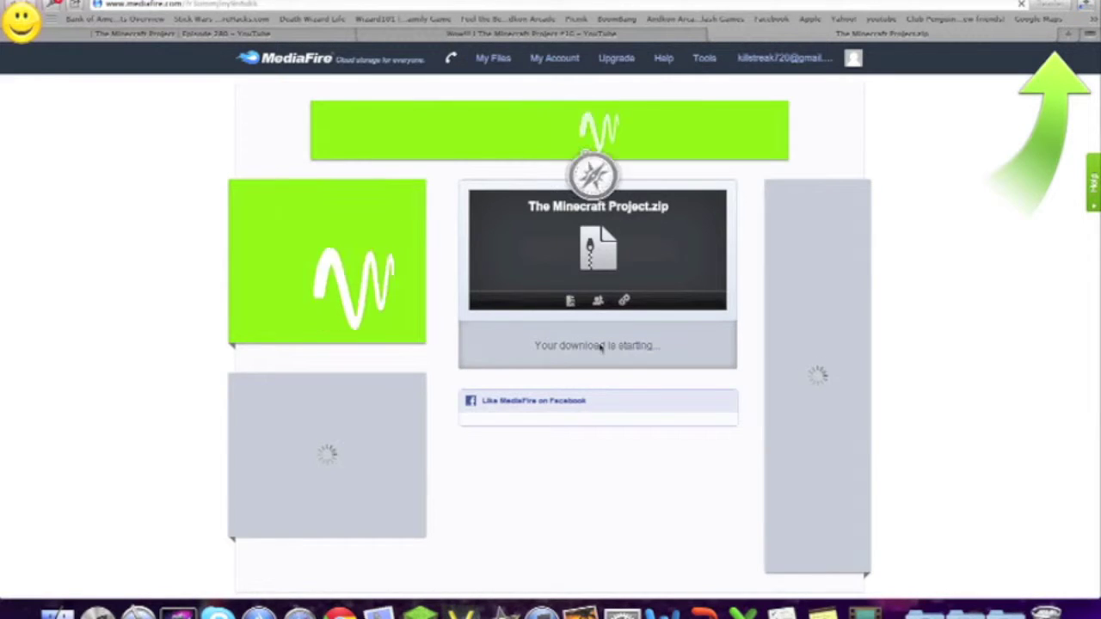
pyautogui.click(929, 612)
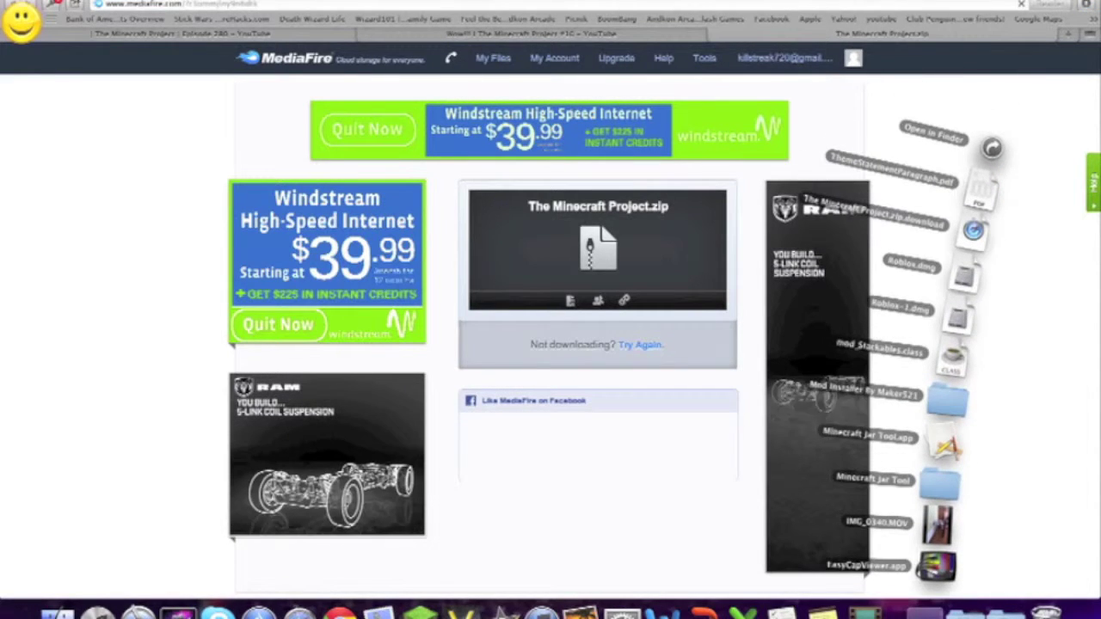
pyautogui.hotkey('ctrl', 'Left')
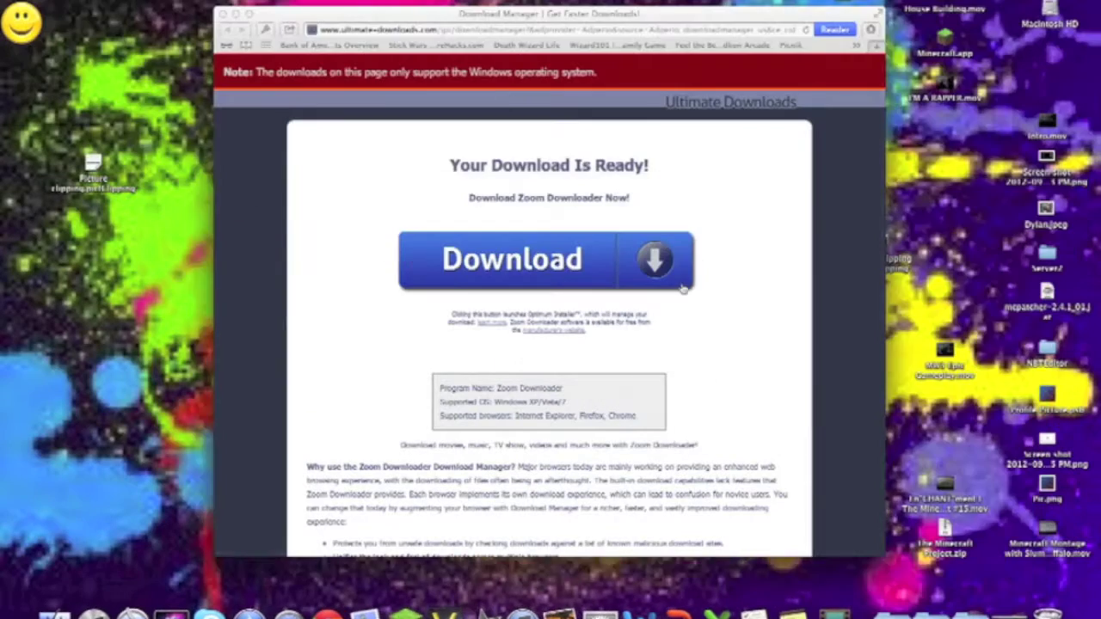
# Close the Download Manager ad page and drag The Minecraft Project folder from Downloads to the desktop
pyautogui.click(223, 15)
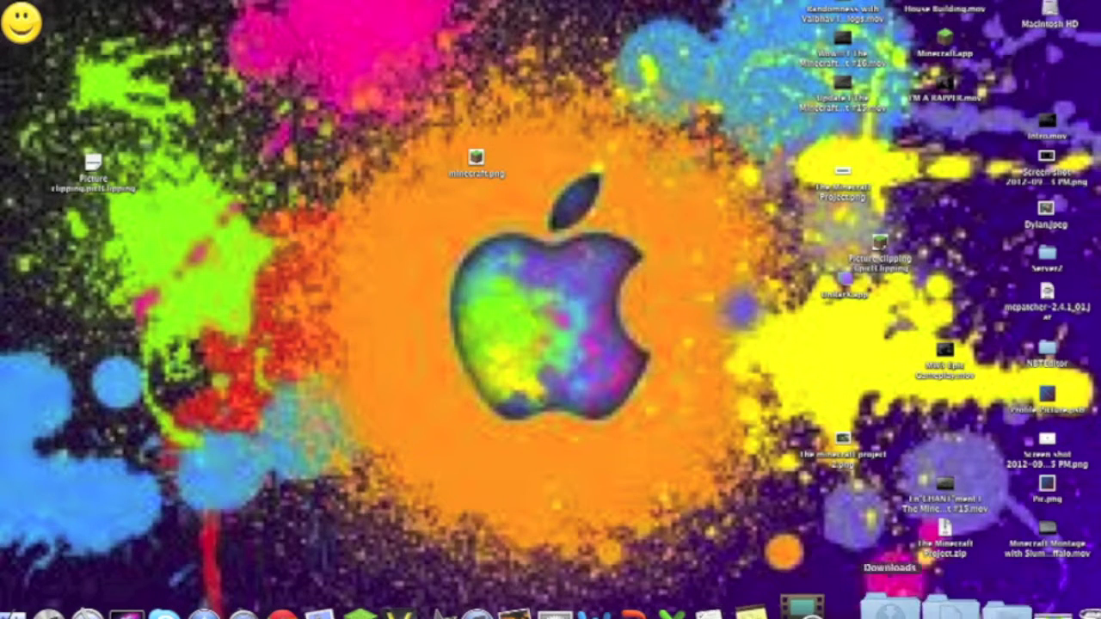
pyautogui.click(886, 602)
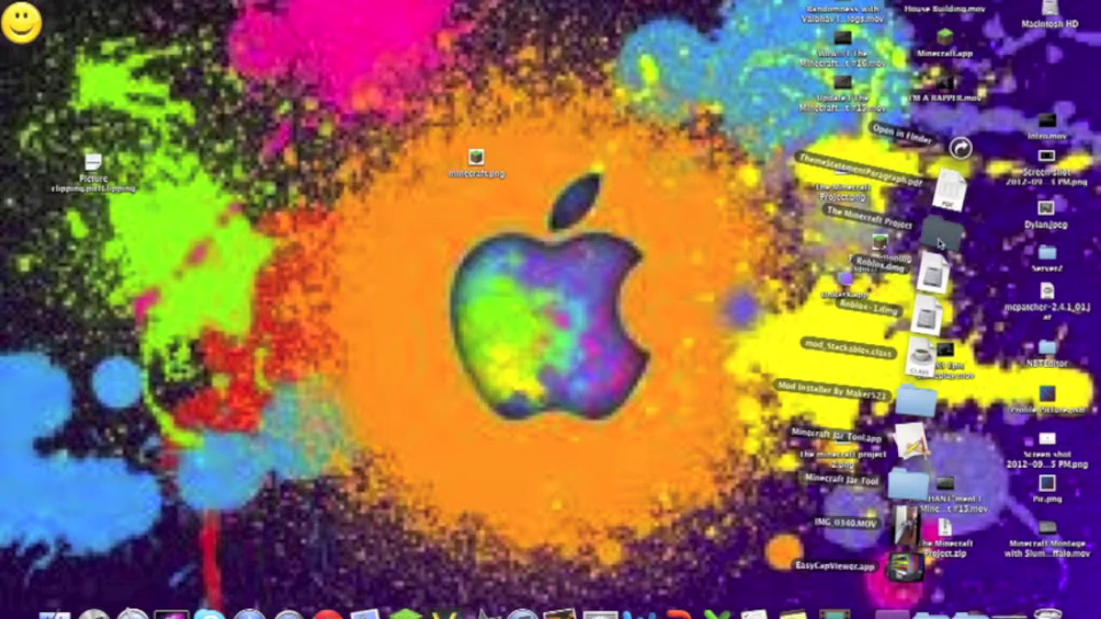
pyautogui.moveTo(679, 298); pyautogui.dragTo(508, 334)
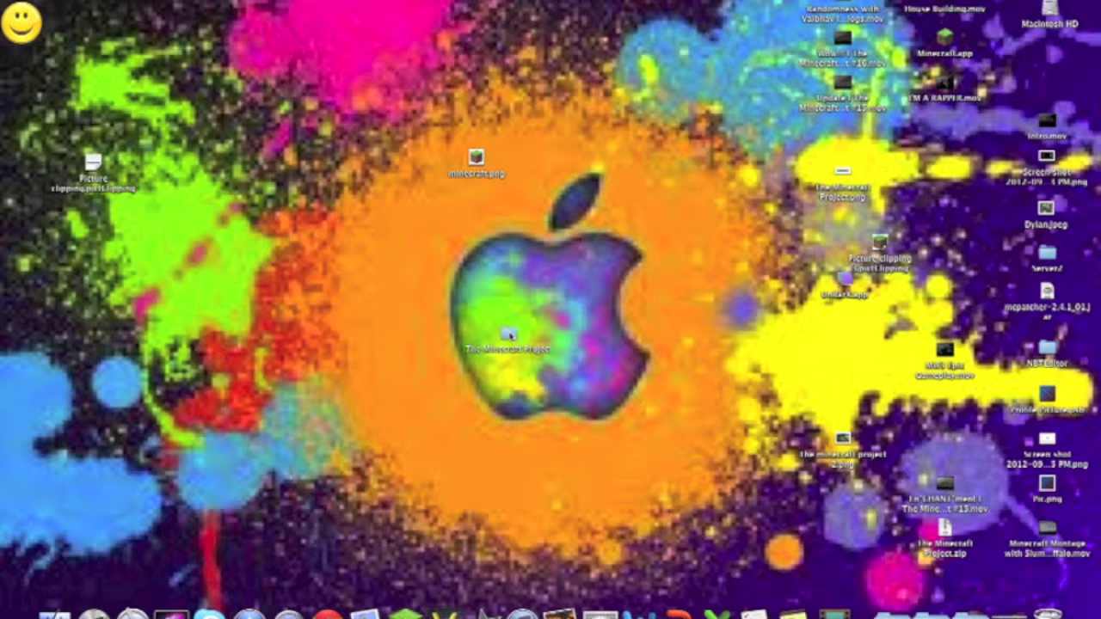
pyautogui.click(553, 275)
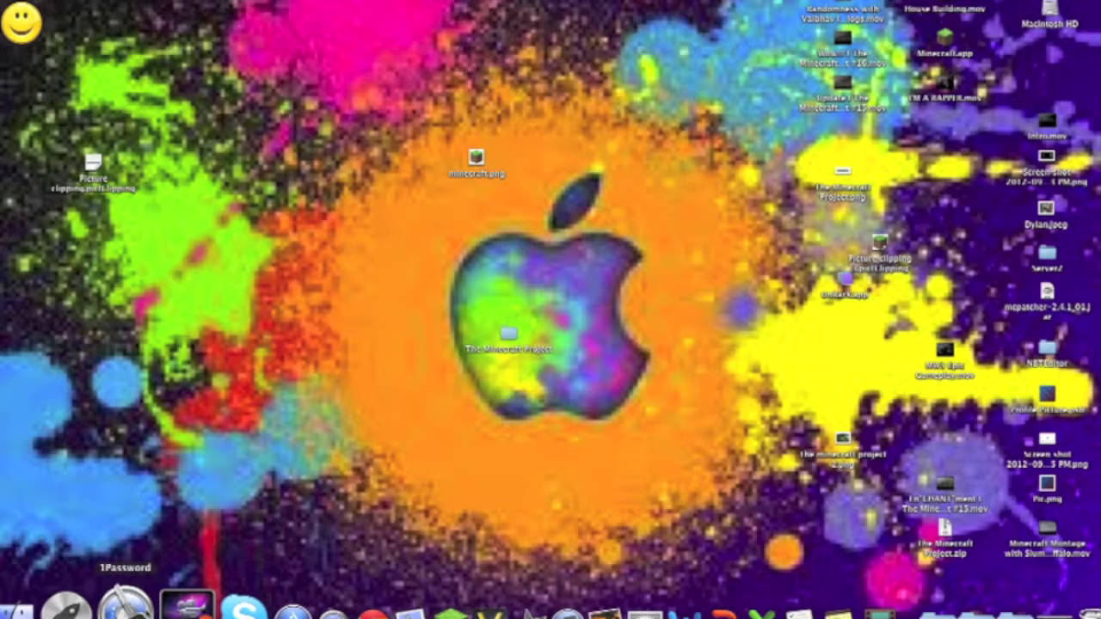
# Open a home-folder window and jump to ~/Library using Go to Folder
pyautogui.click(53, 604)
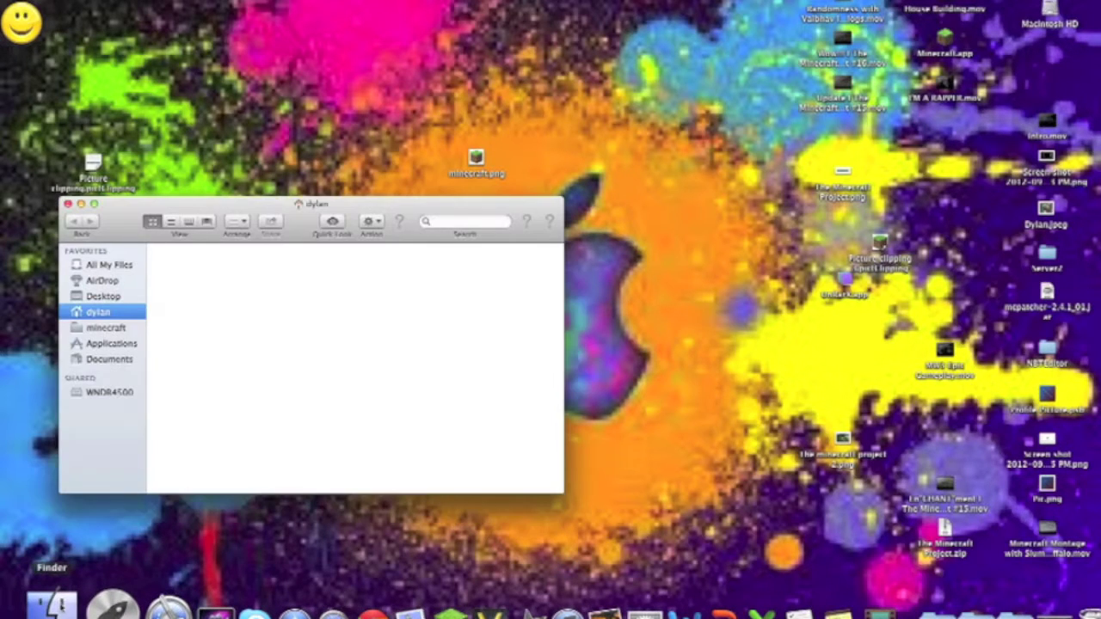
pyautogui.moveTo(331, 203); pyautogui.dragTo(533, 0)
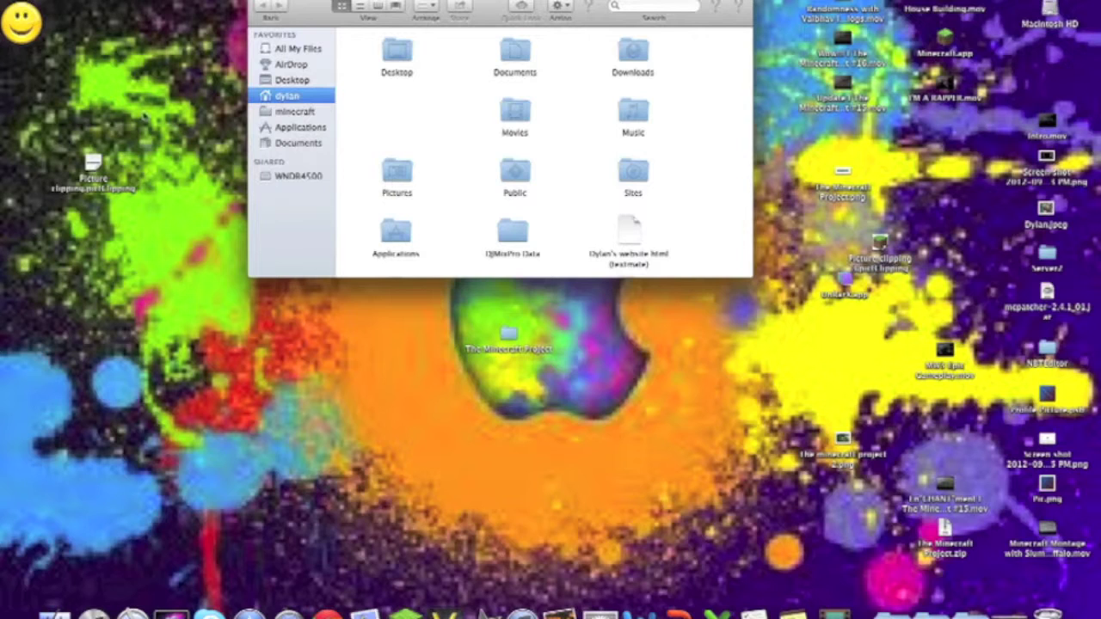
pyautogui.click(94, 0)
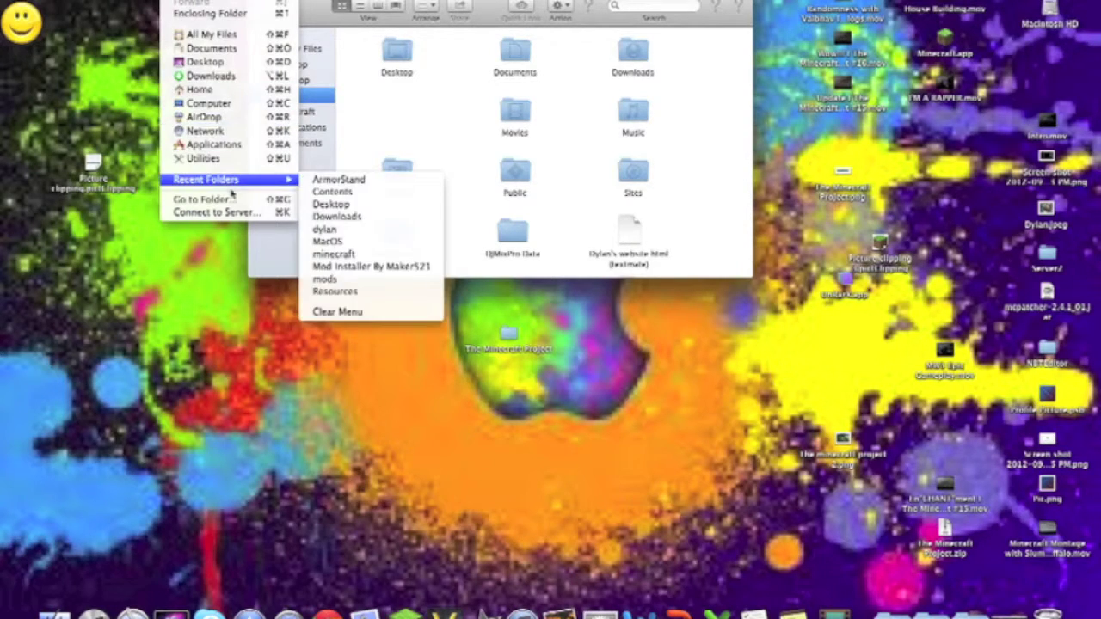
pyautogui.click(240, 200)
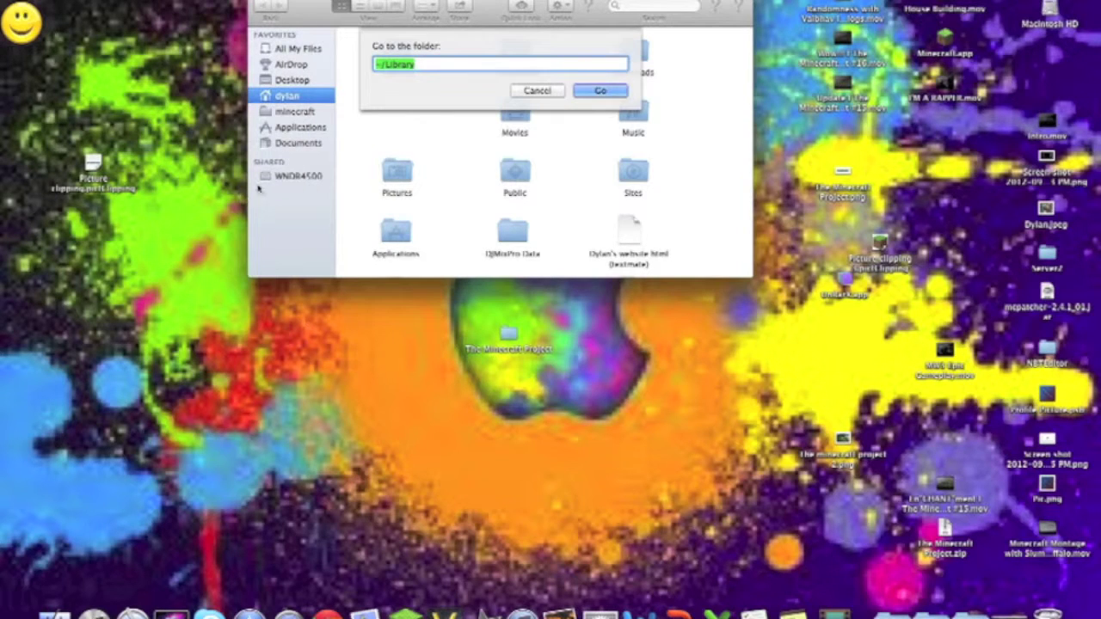
pyautogui.click(422, 66)
pyautogui.press('BackSpace')
pyautogui.press('BackSpace')
pyautogui.press('BackSpace')
pyautogui.press('BackSpace')
pyautogui.press('BackSpace')
pyautogui.press('BackSpace')
pyautogui.press('BackSpace')
pyautogui.press('BackSpace')
pyautogui.press('BackSpace')
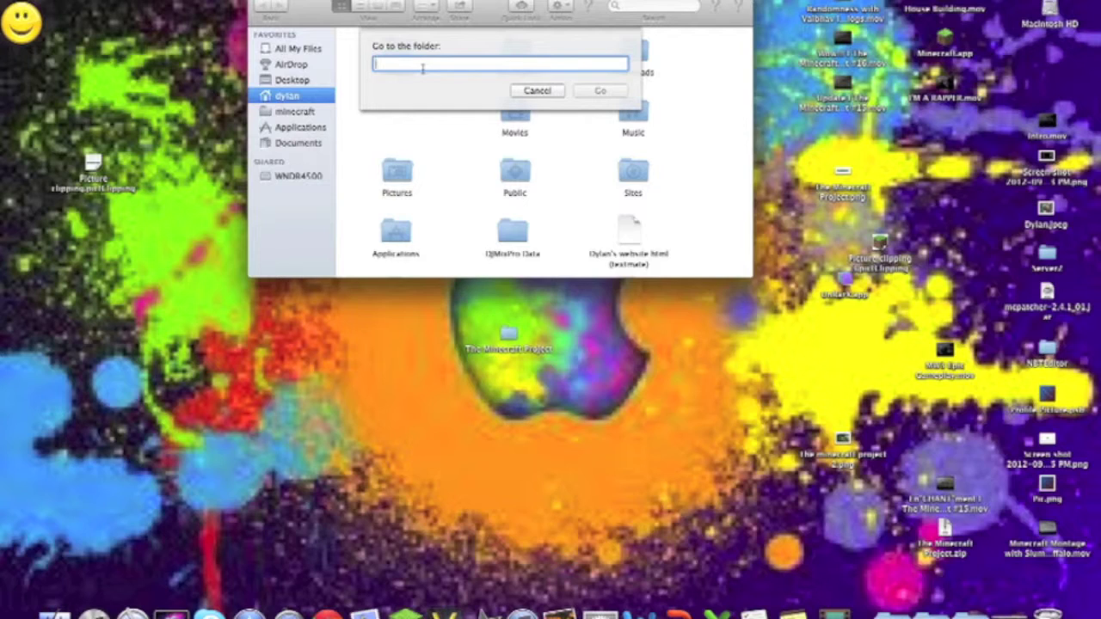
pyautogui.write('~/L')
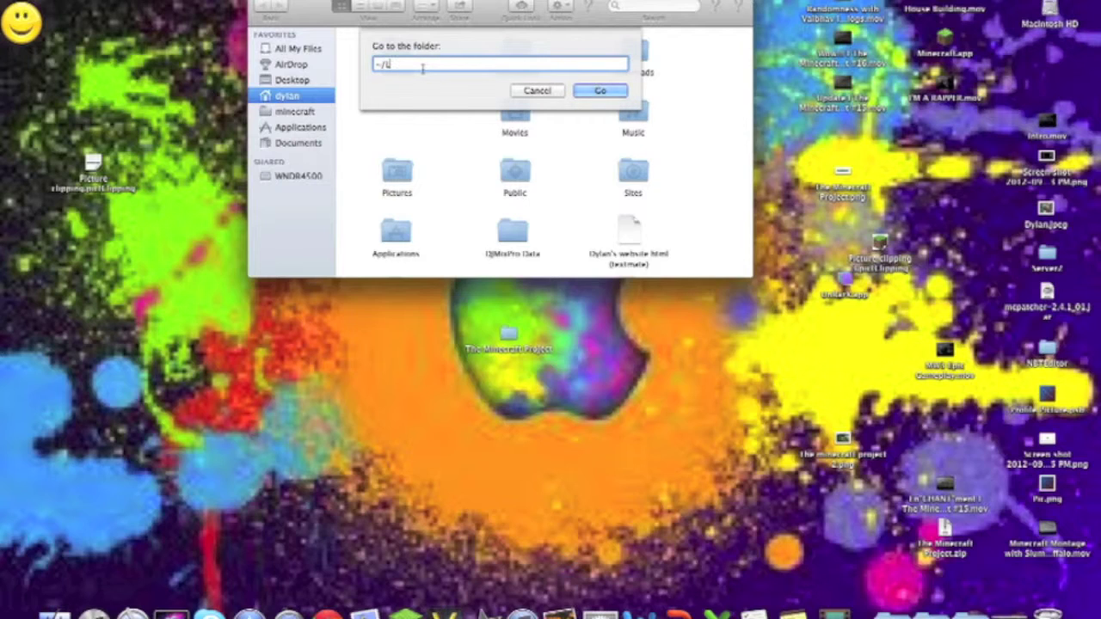
pyautogui.write('ibrary')
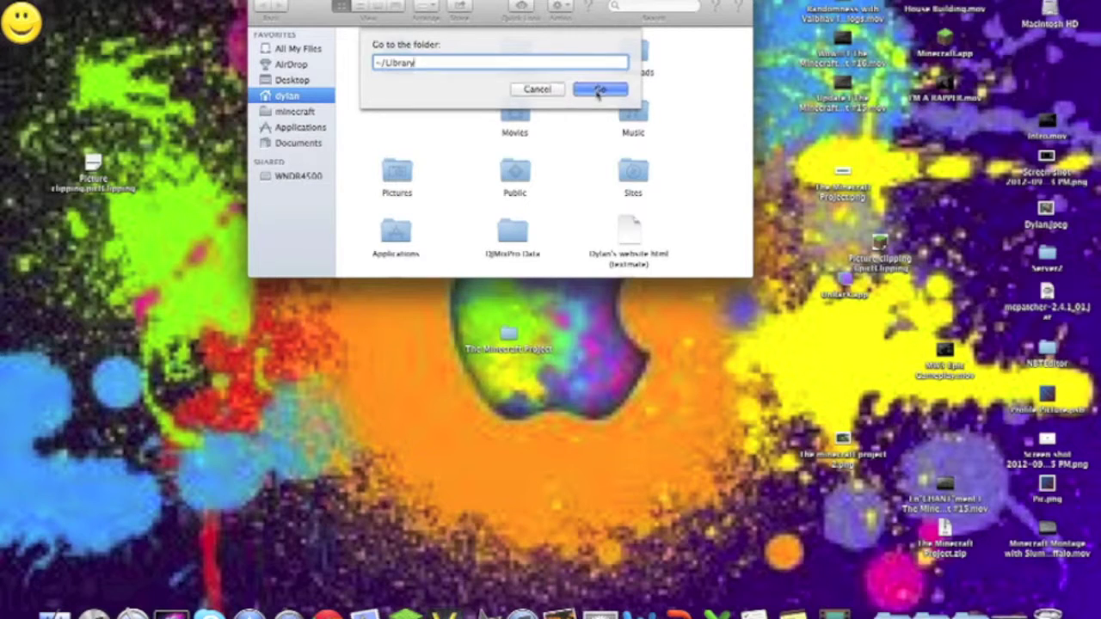
pyautogui.click(599, 91)
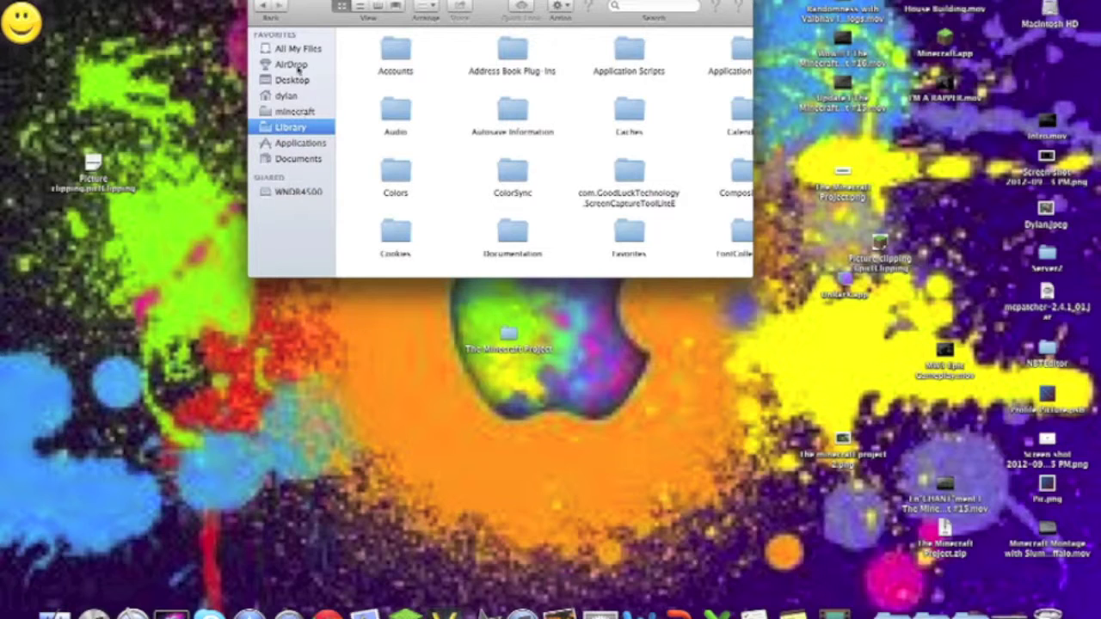
# Switch the iCursor trail effect via Spotlight, then reopen Library from the Finder sidebar
pyautogui.click(289, 96)
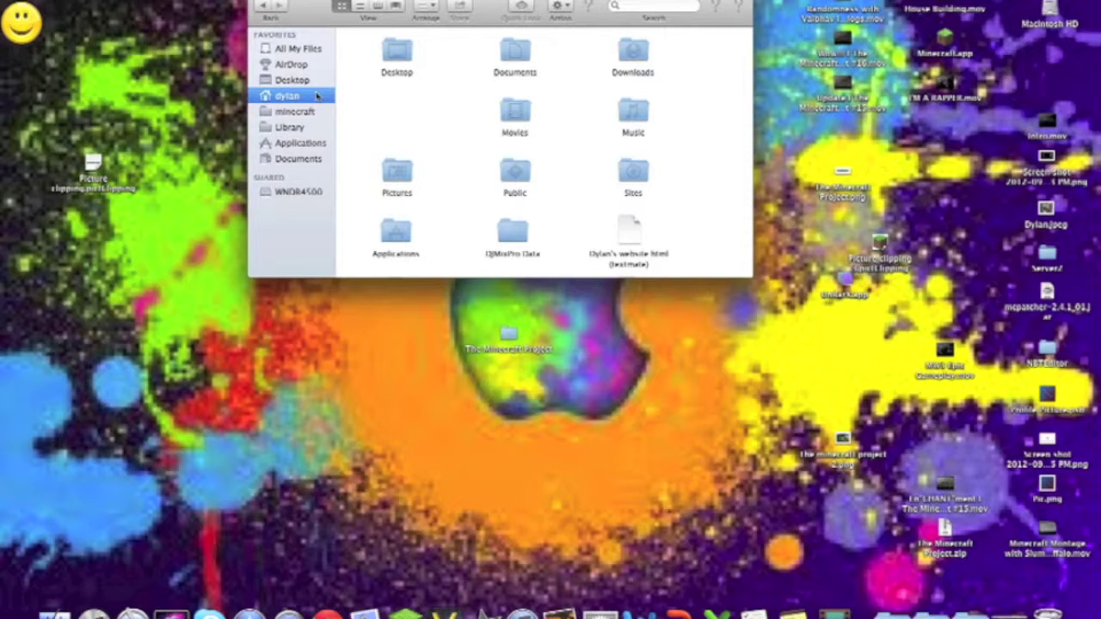
pyautogui.press('super+space')
pyautogui.write('icurso')
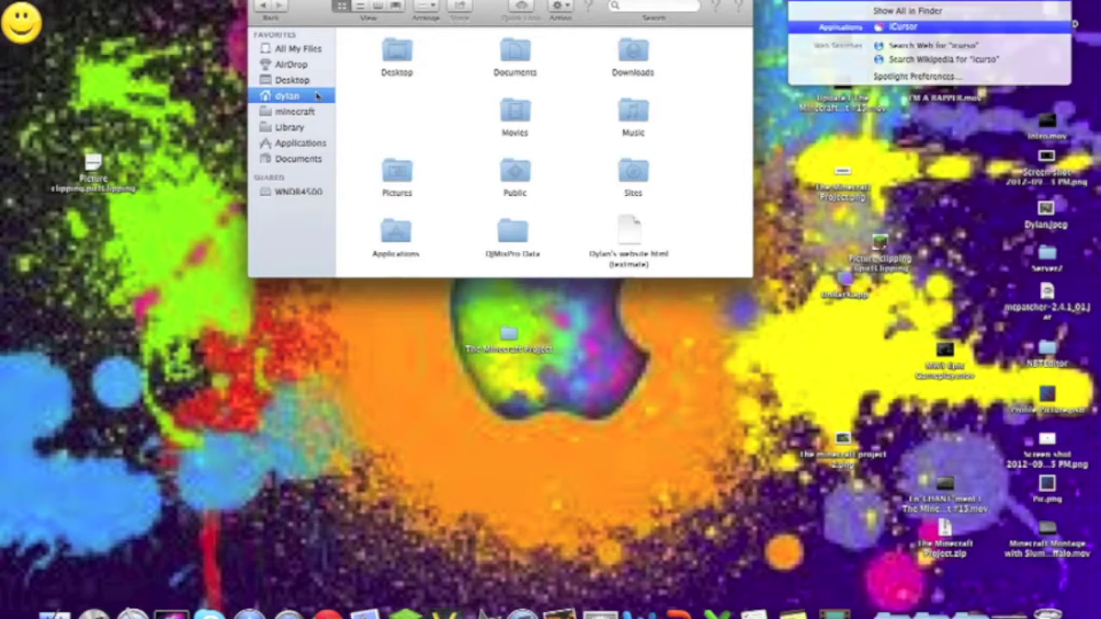
pyautogui.press('Return')
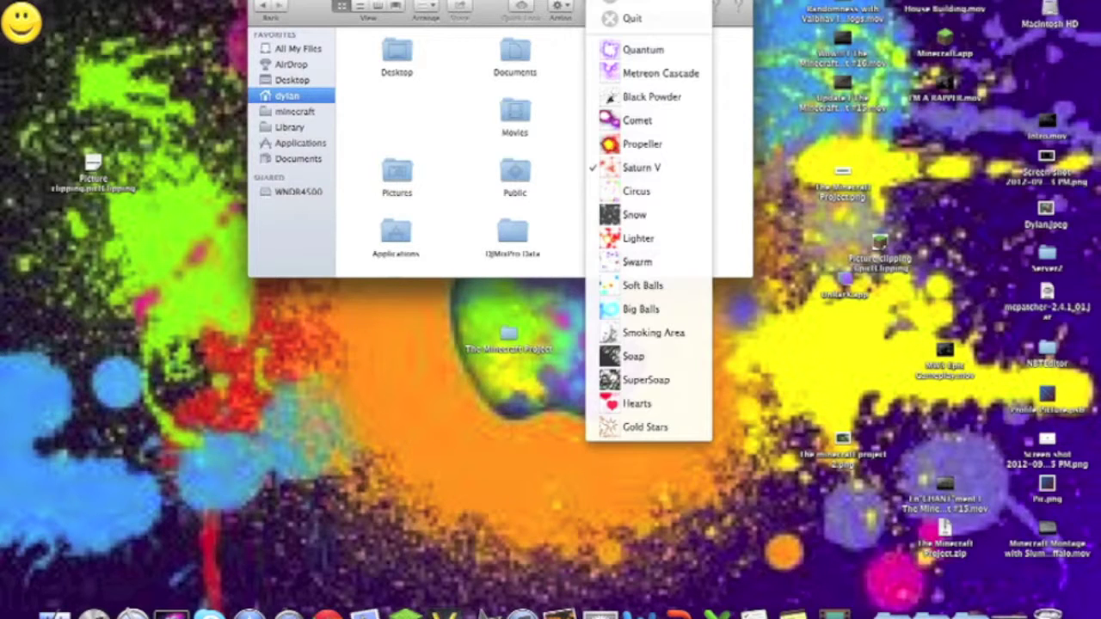
pyautogui.click(643, 285)
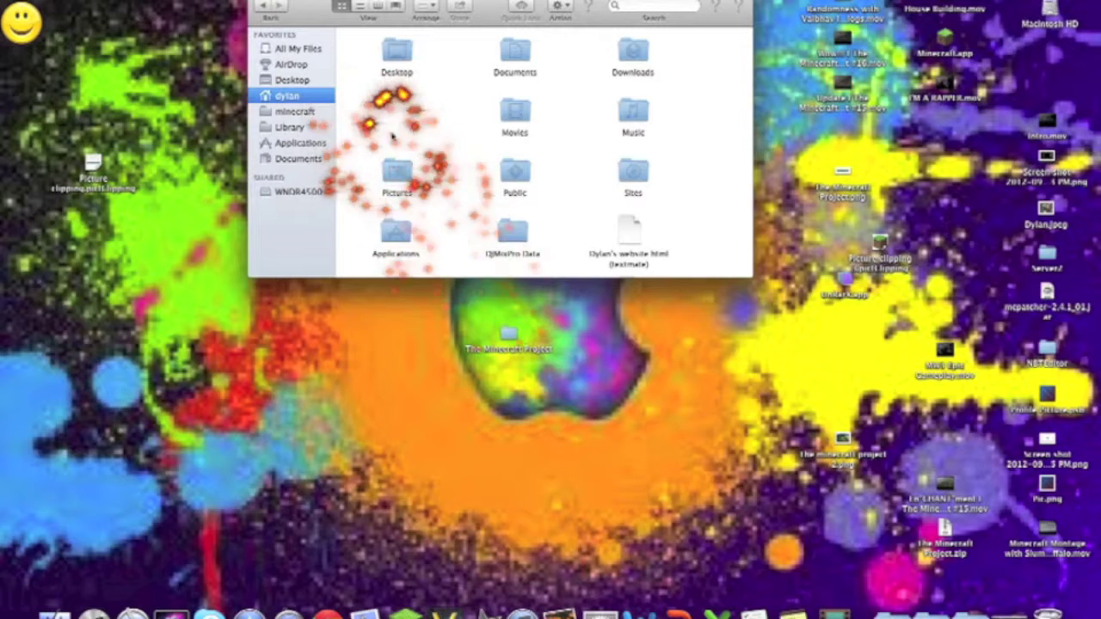
pyautogui.click(290, 128)
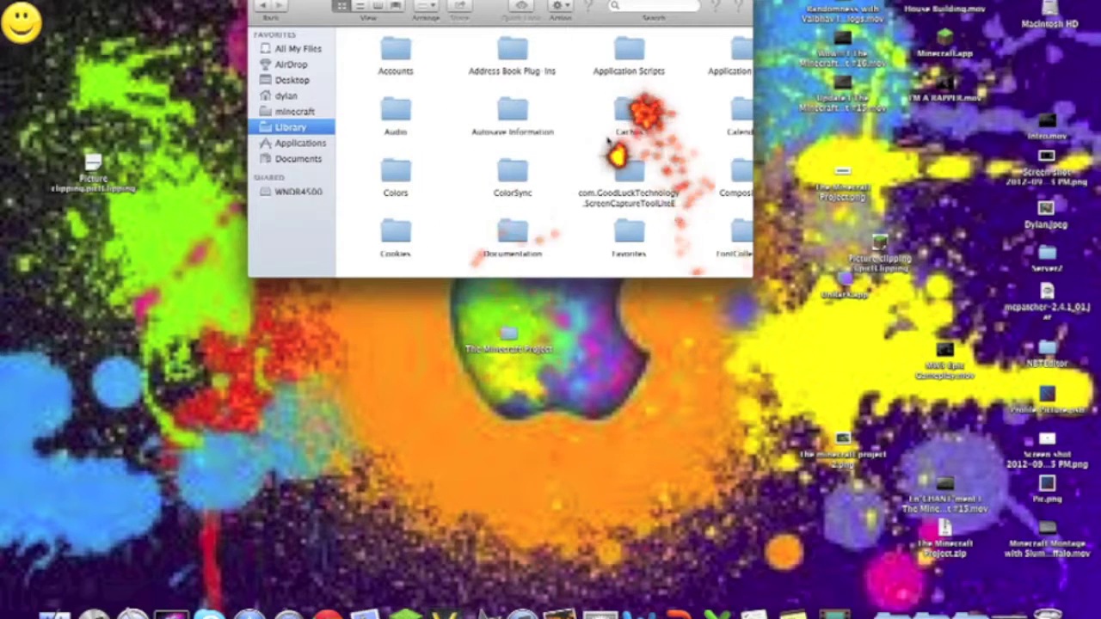
pyautogui.hscroll(2, 607, 142)
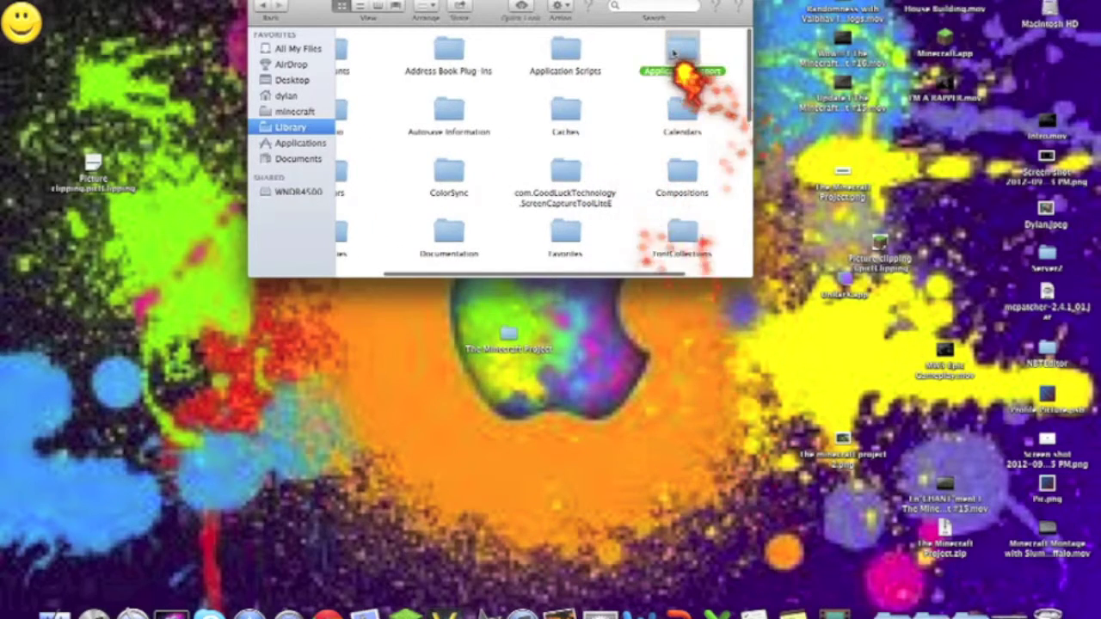
# Reopen Library, browse Application Support to the minecraft folder, and select saves
pyautogui.scroll(-10, 516, 198)
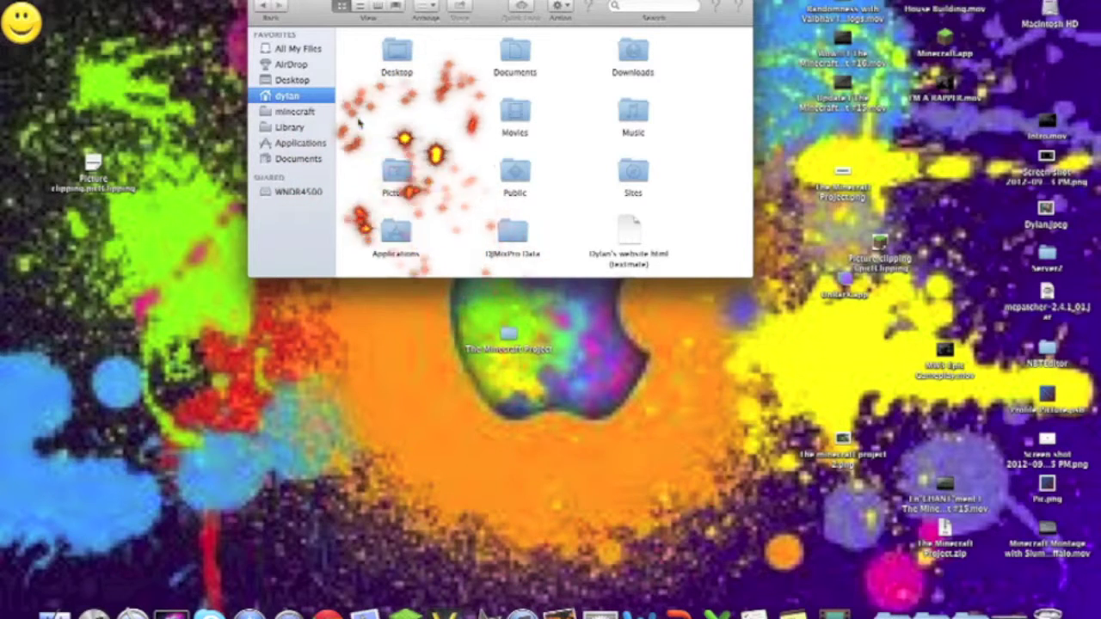
pyautogui.click(295, 127)
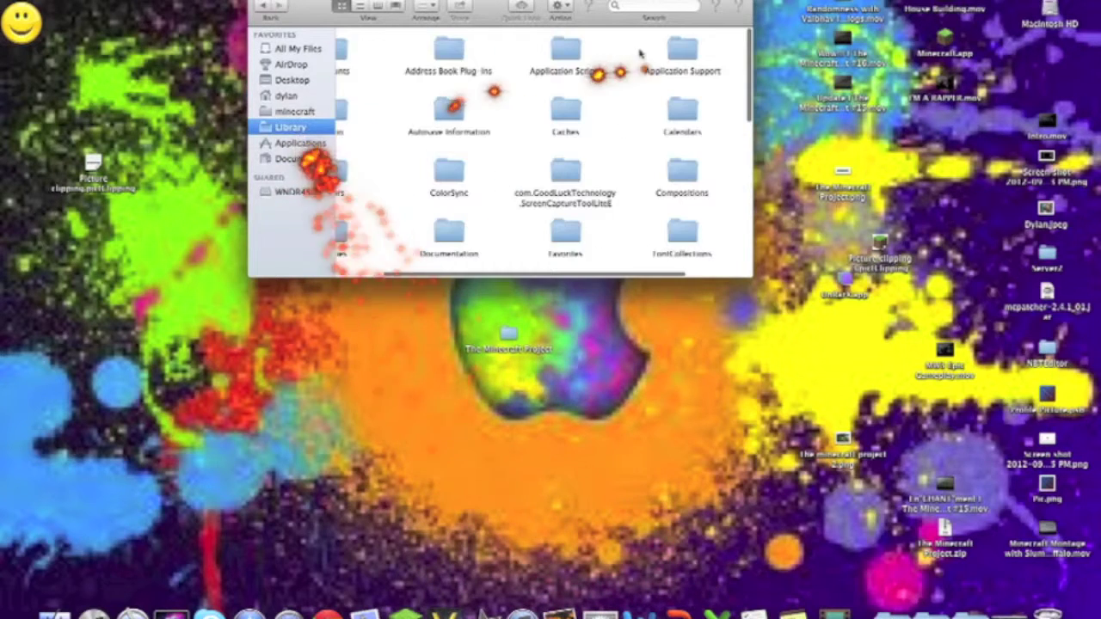
pyautogui.scroll(-5, 675, 95)
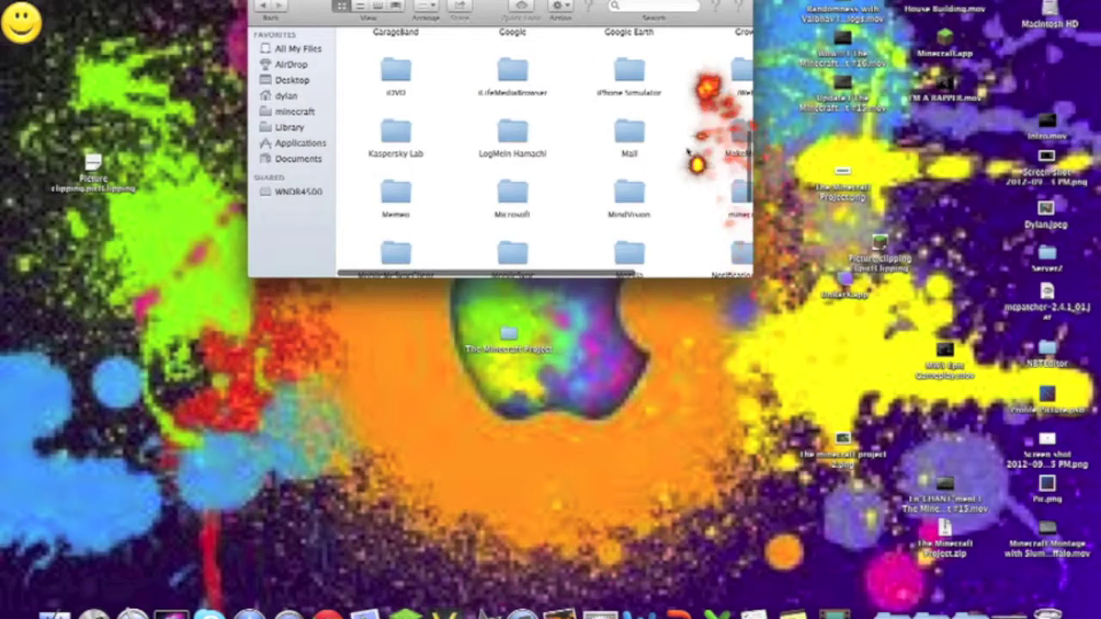
pyautogui.scroll(-2, 680, 172)
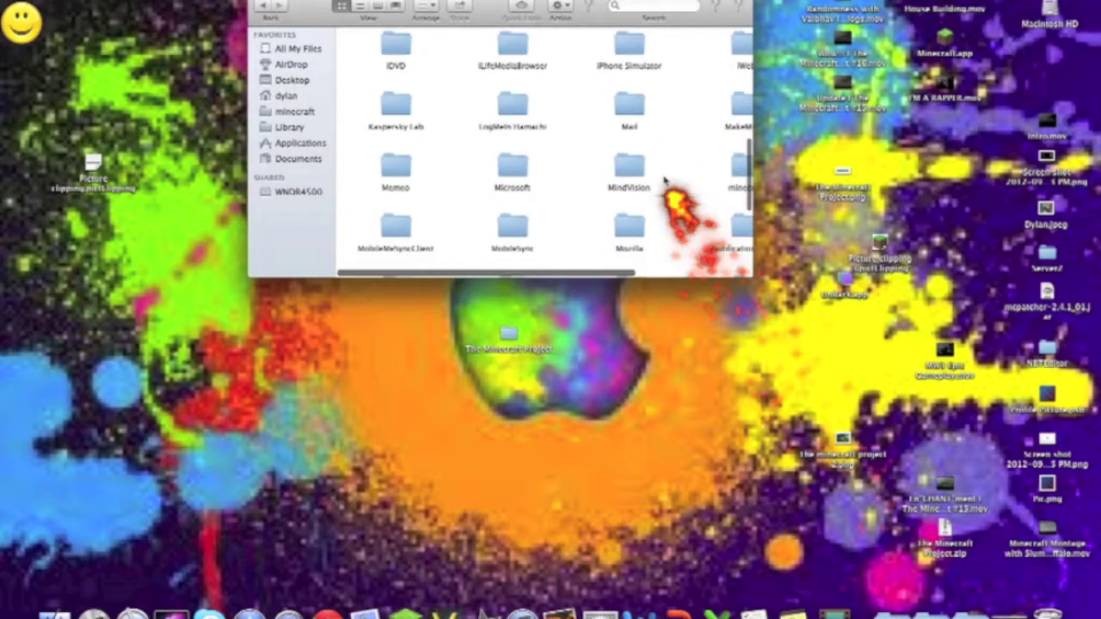
pyautogui.hscroll(3, 665, 179)
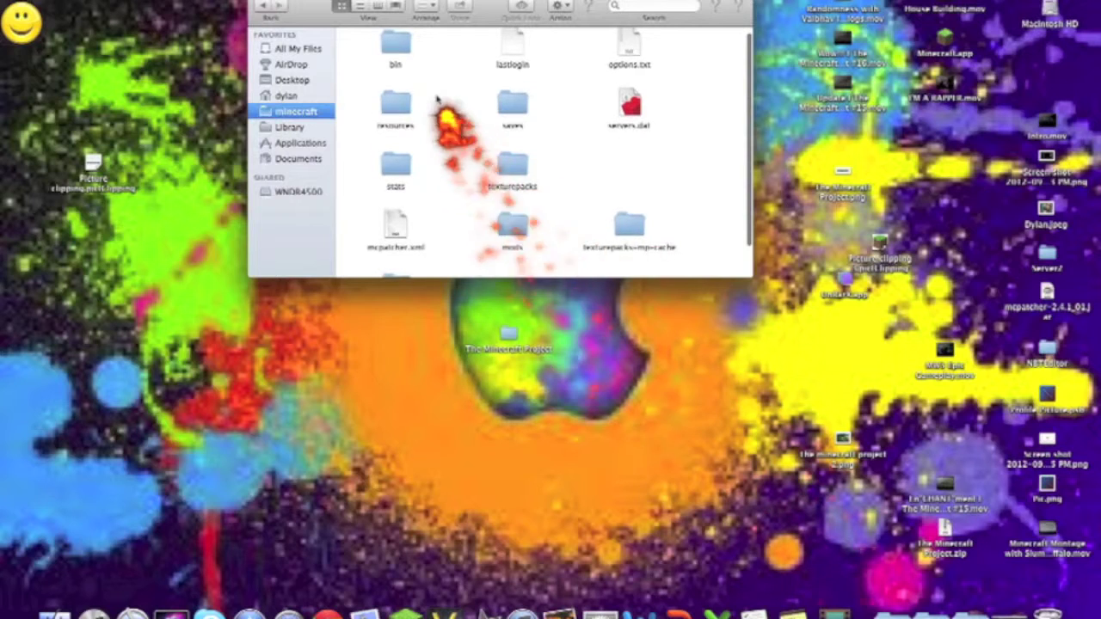
pyautogui.click(516, 124)
# Open saves and move the Minecraft Project copy folder to the desktop, then to the Trash
pyautogui.doubleClick(516, 125)
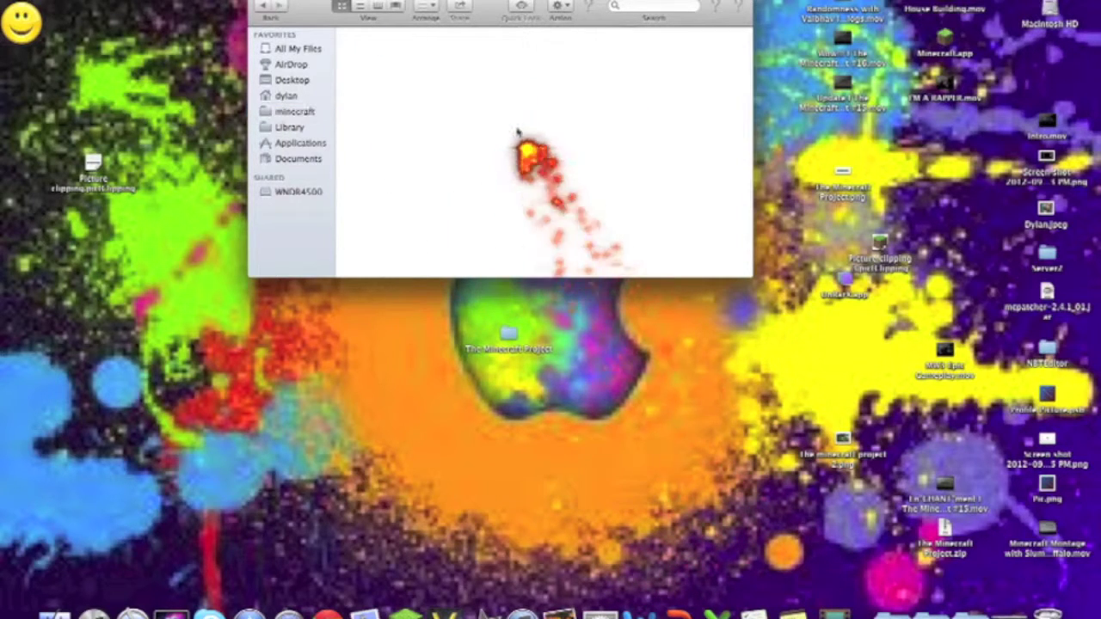
pyautogui.scroll(-2, 518, 131)
pyautogui.scroll(-3, 518, 131)
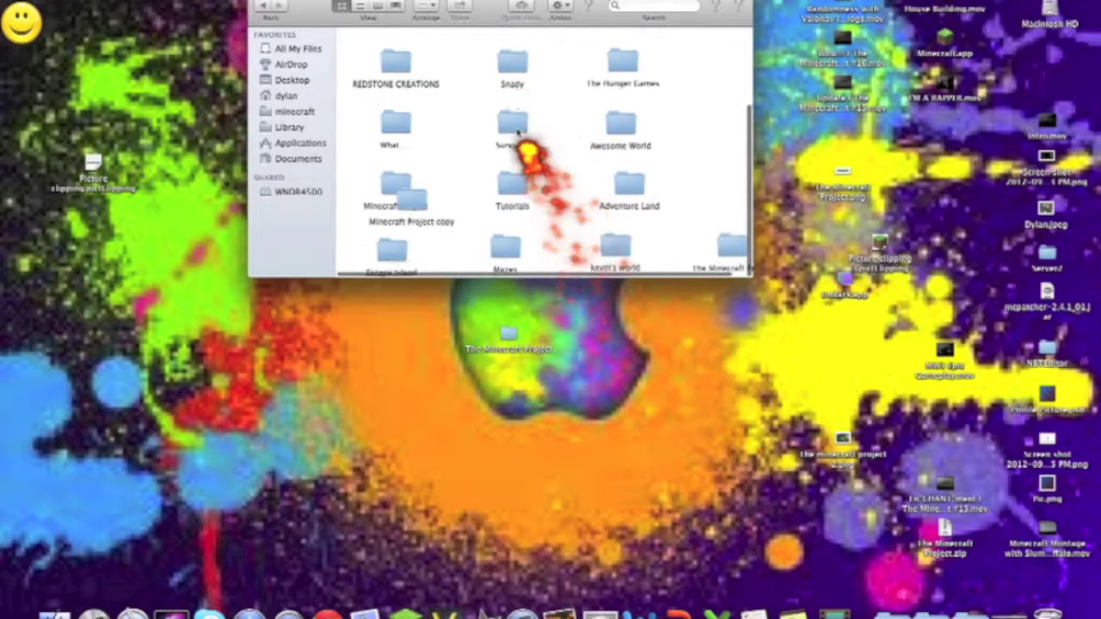
pyautogui.click(413, 202)
pyautogui.moveTo(413, 202); pyautogui.dragTo(344, 348)
pyautogui.rightClick(343, 344)
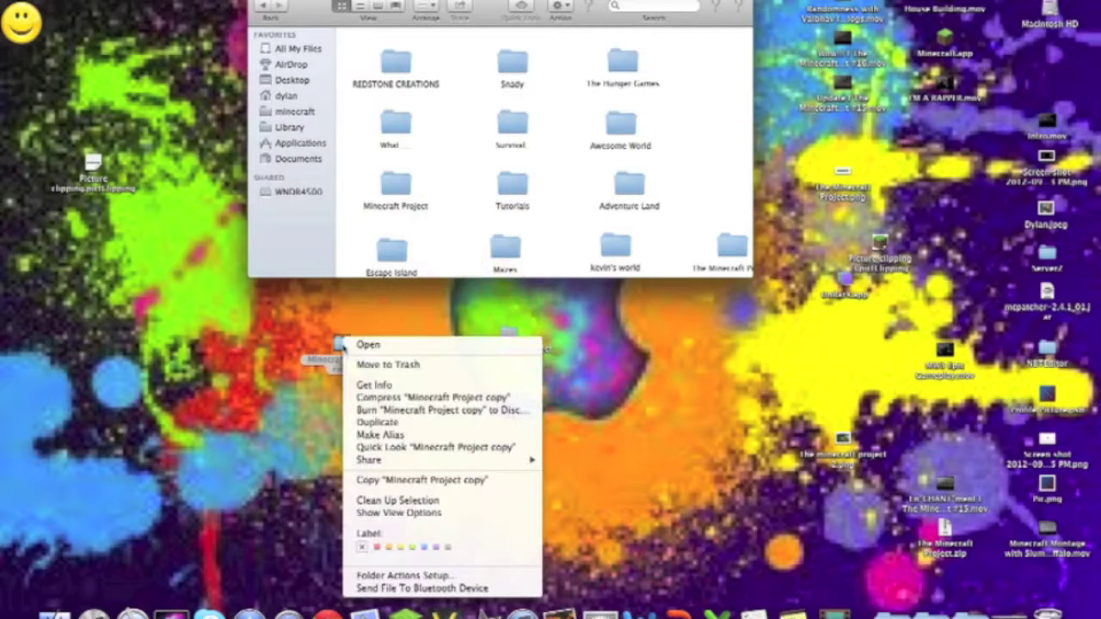
pyautogui.click(392, 365)
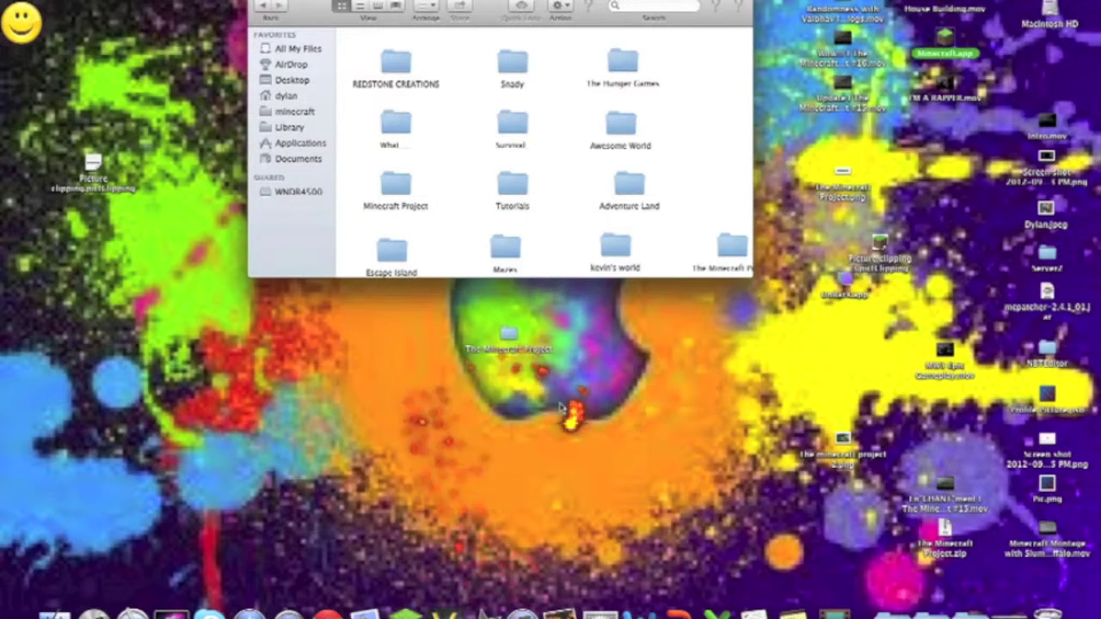
# Drag the Minecraft Project world folder into saves and close the Finder window
pyautogui.moveTo(510, 335); pyautogui.dragTo(713, 153)
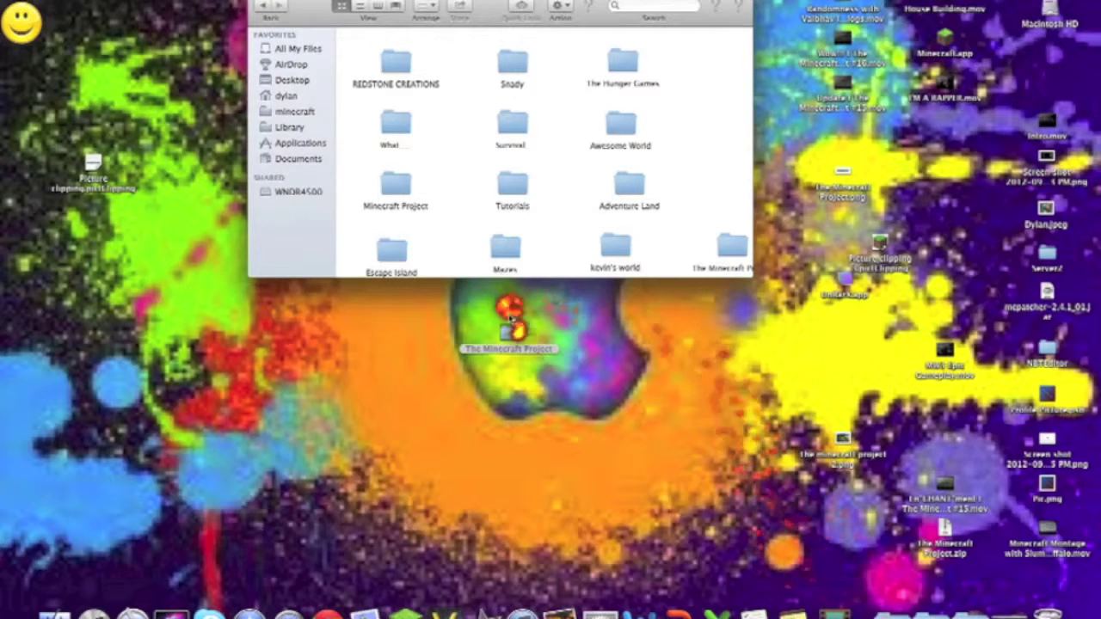
pyautogui.click(397, 191)
pyautogui.moveTo(400, 194); pyautogui.dragTo(308, 357)
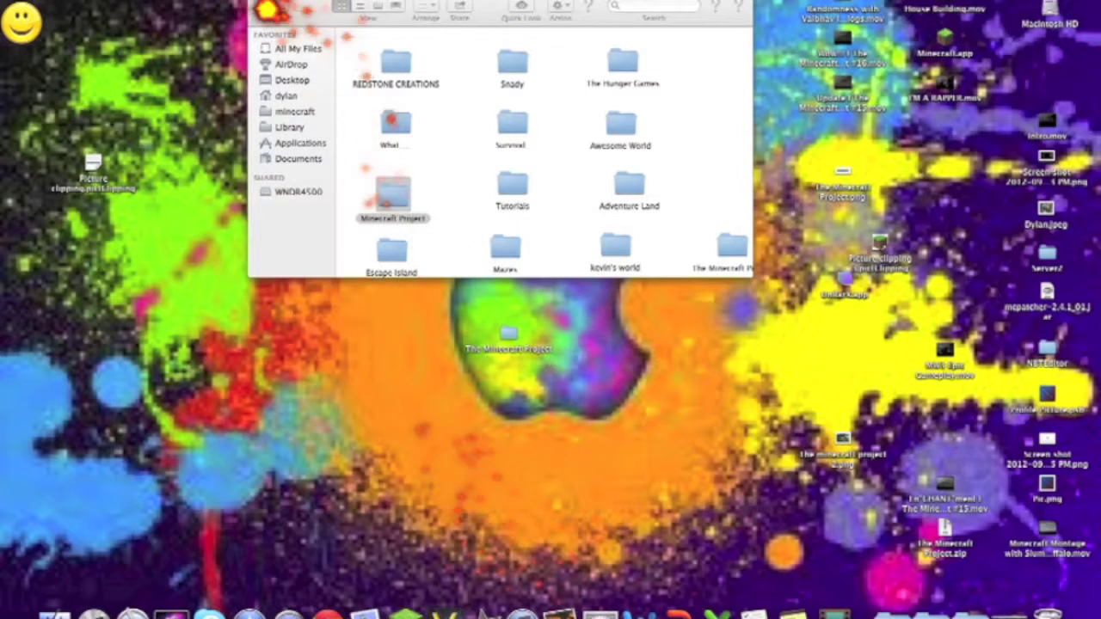
pyautogui.press('super+w')
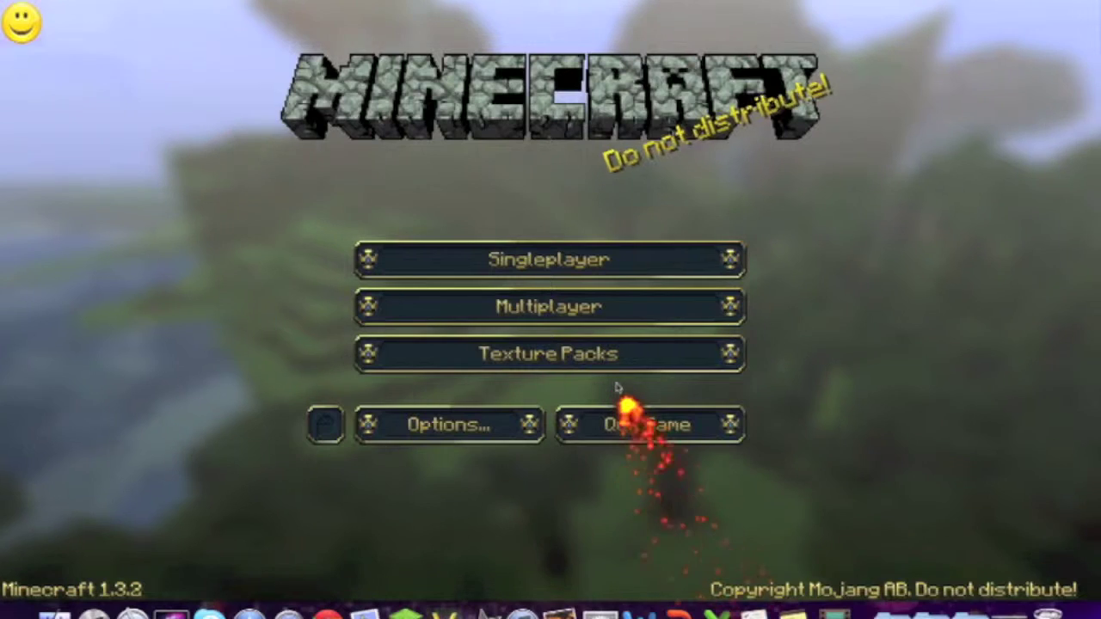
# Open Singleplayer, select The Minecraft Project Season 1, and play it
pyautogui.click(637, 272)
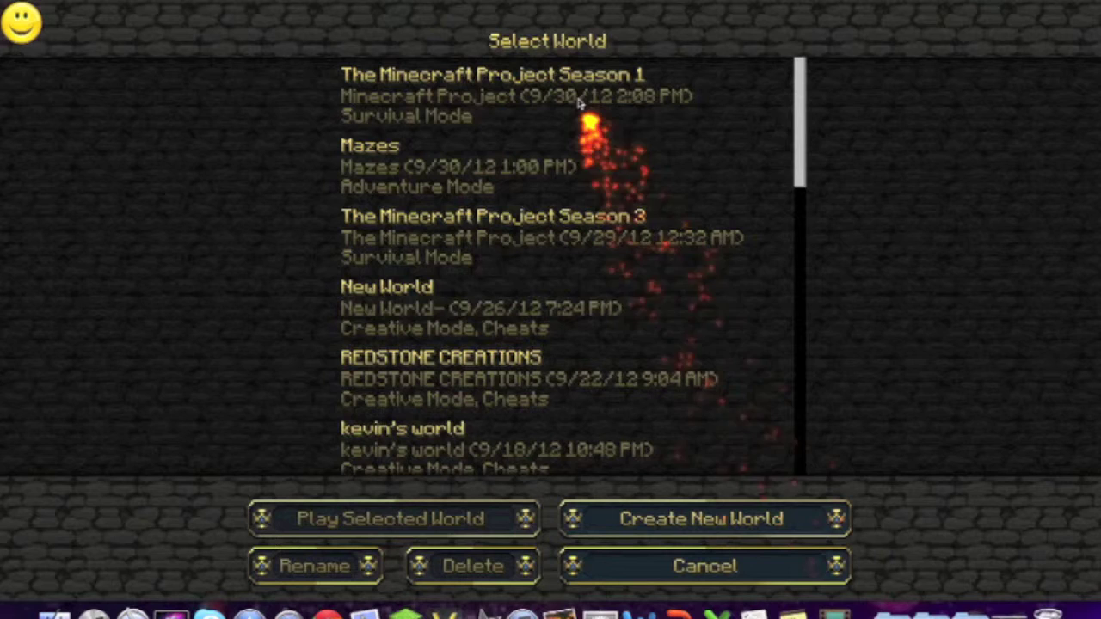
pyautogui.click(432, 111)
pyautogui.click(418, 519)
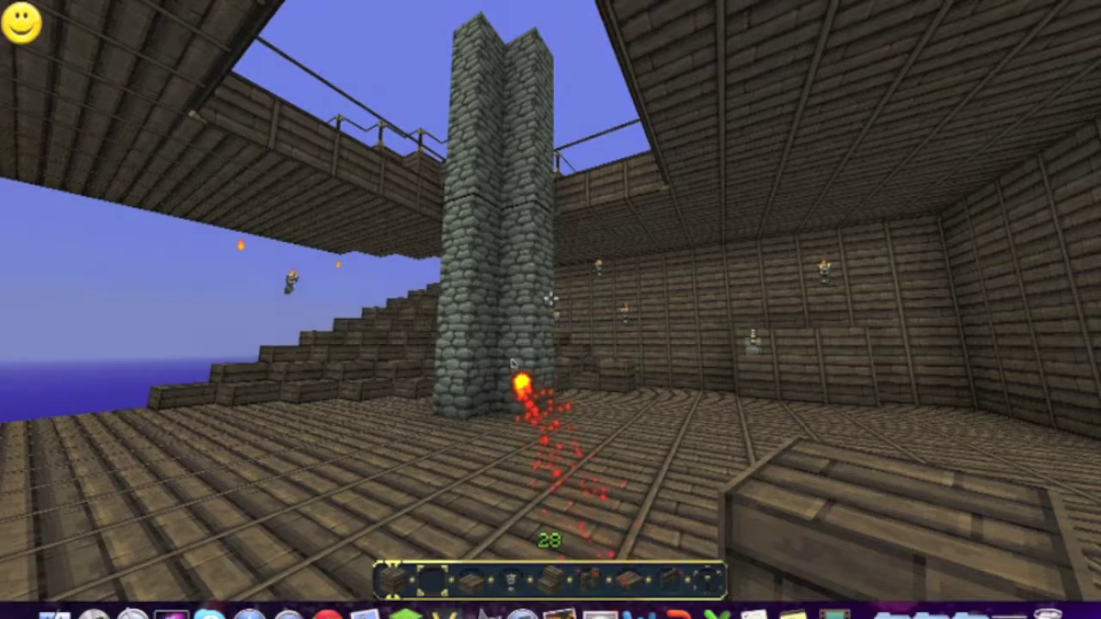
# Walk past the stone pillar, along the walkway through the glass corridor, and back into the wooden room
pyautogui.press('w')
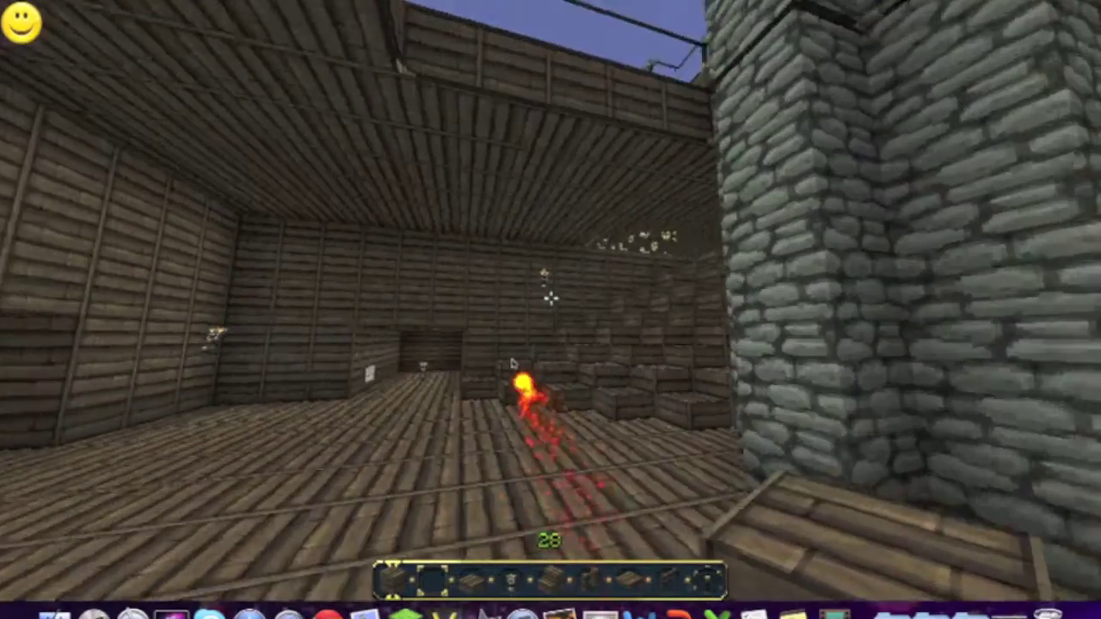
pyautogui.press('w')
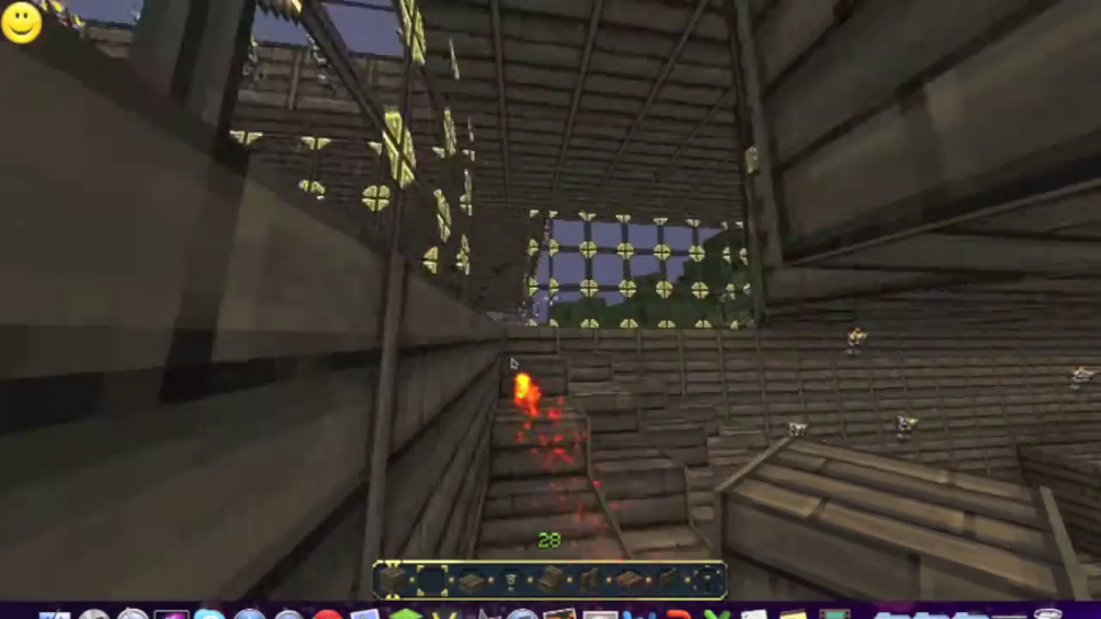
pyautogui.press('w')
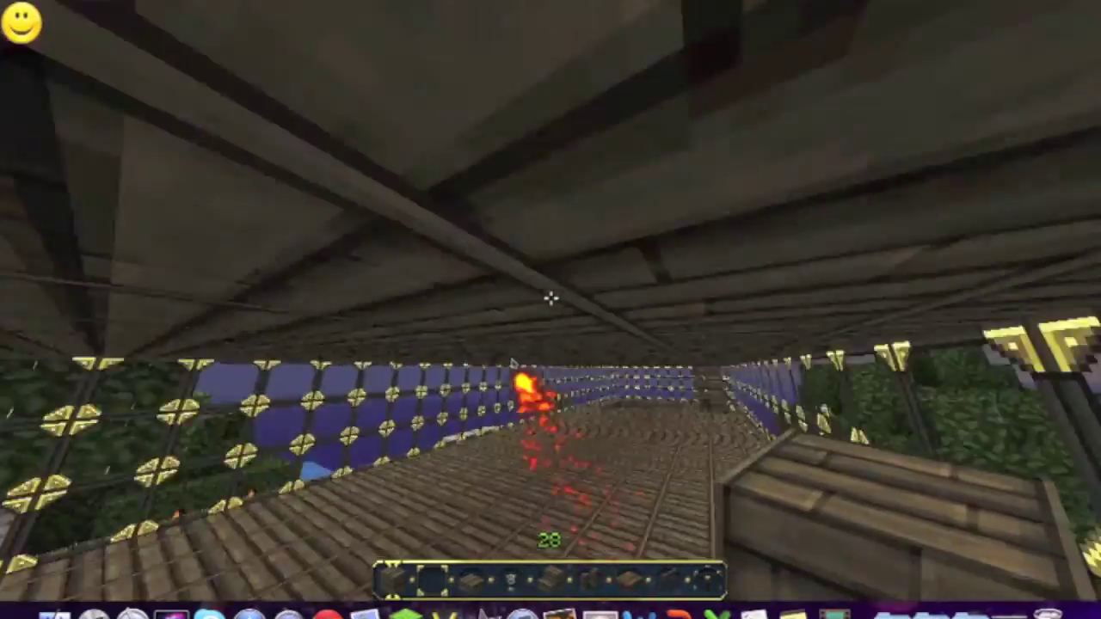
pyautogui.press('w')
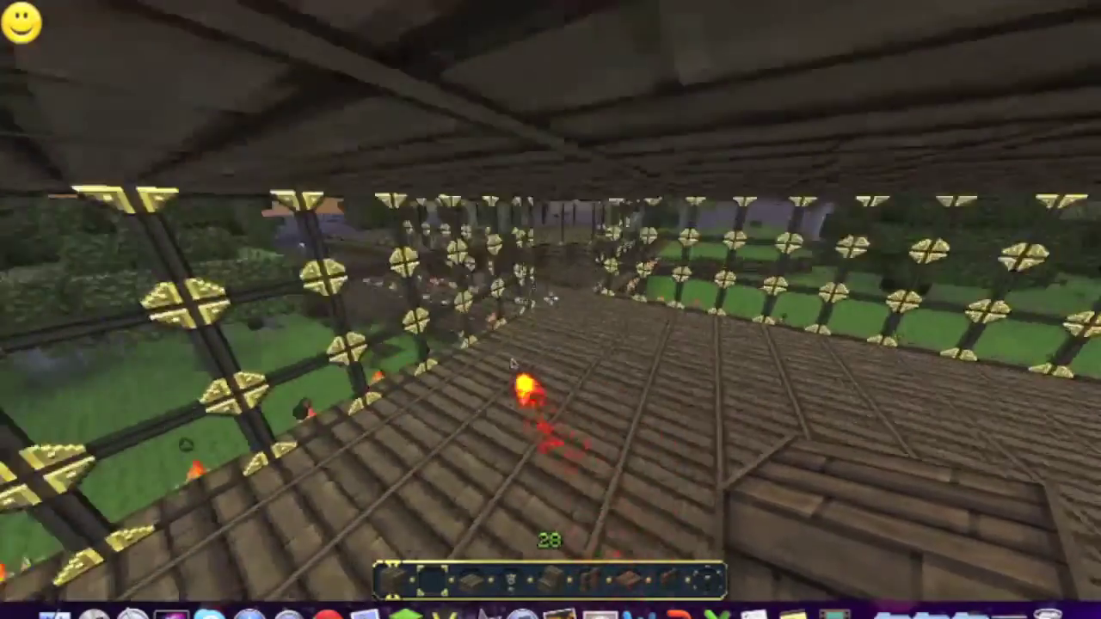
pyautogui.press('w')
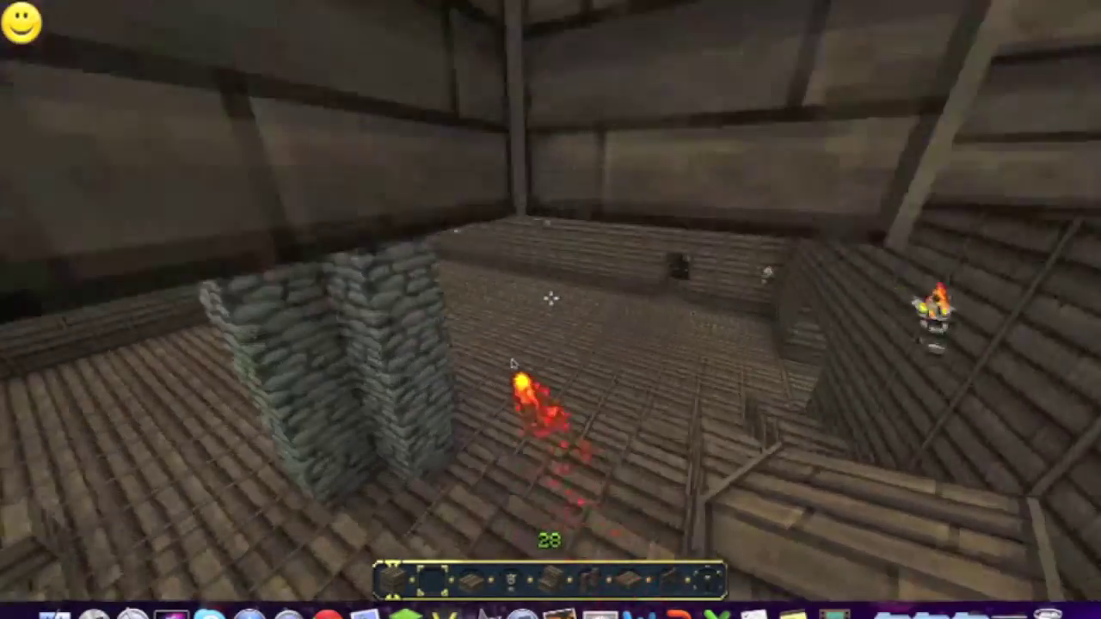
# Rise to view the ceiling opening, then save and quit the world to the title screen
pyautogui.press('space')
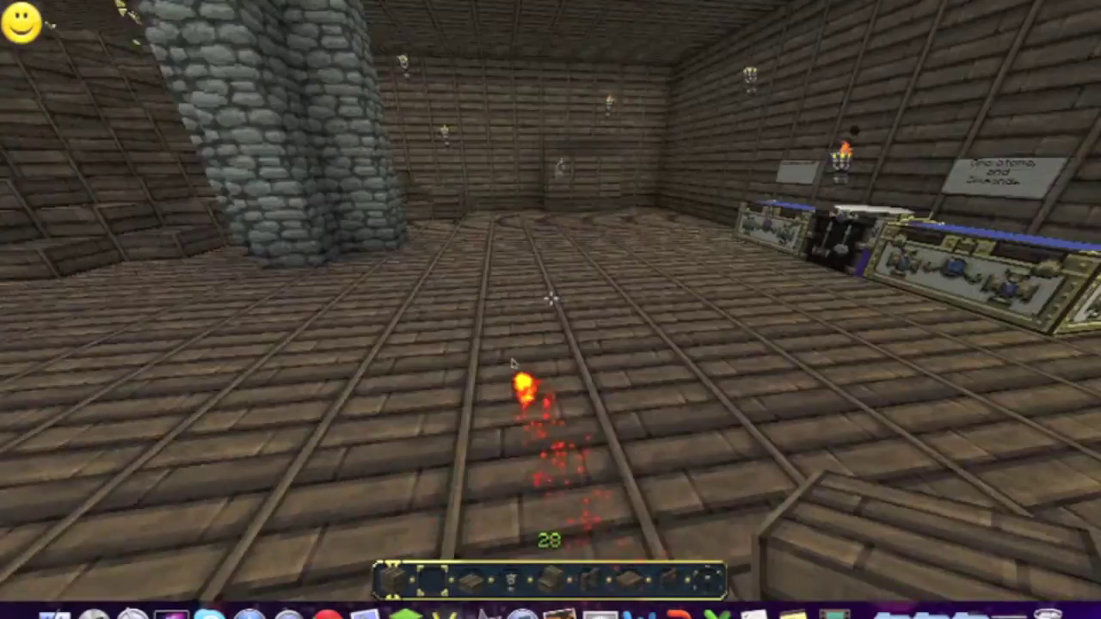
pyautogui.press('Escape')
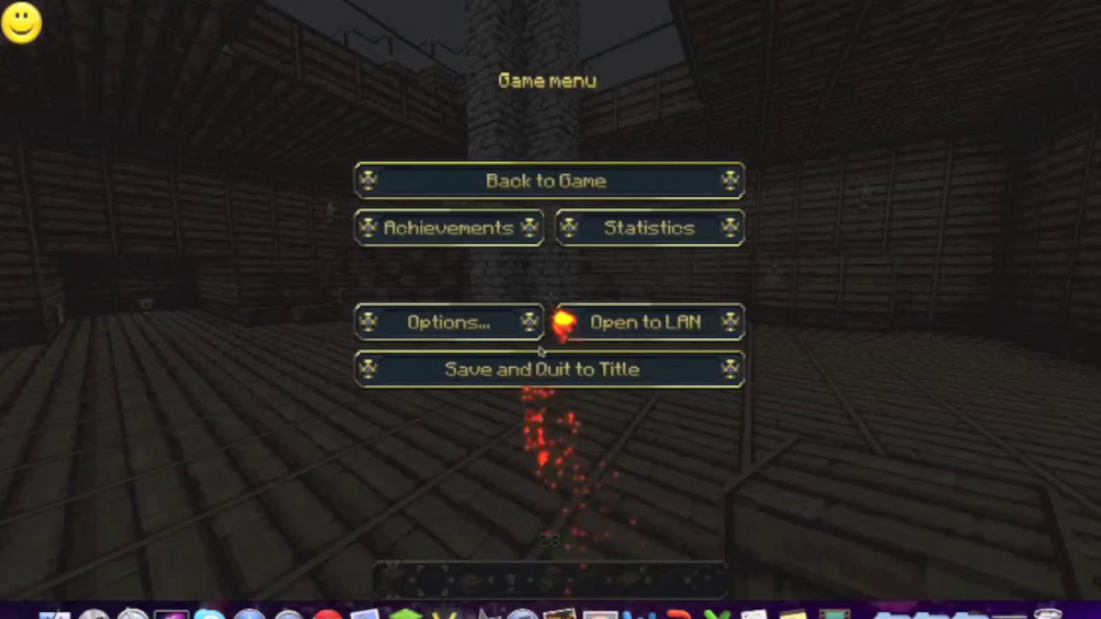
pyautogui.click(528, 371)
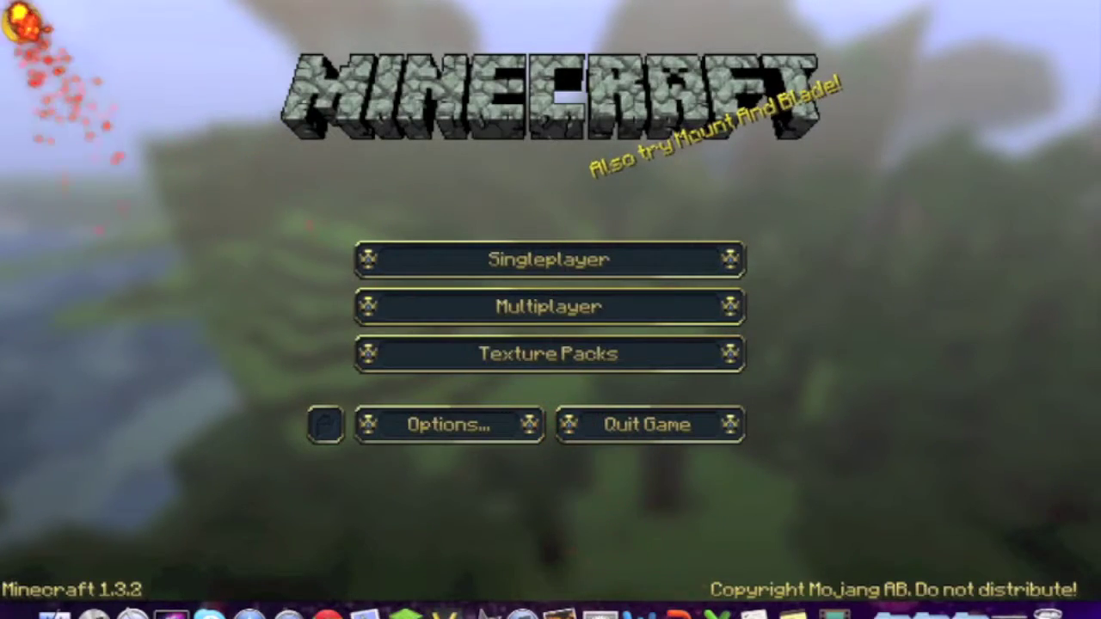
# Quit Minecraft to the desktop and search Spotlight for 'icurso'
pyautogui.press('super+q')
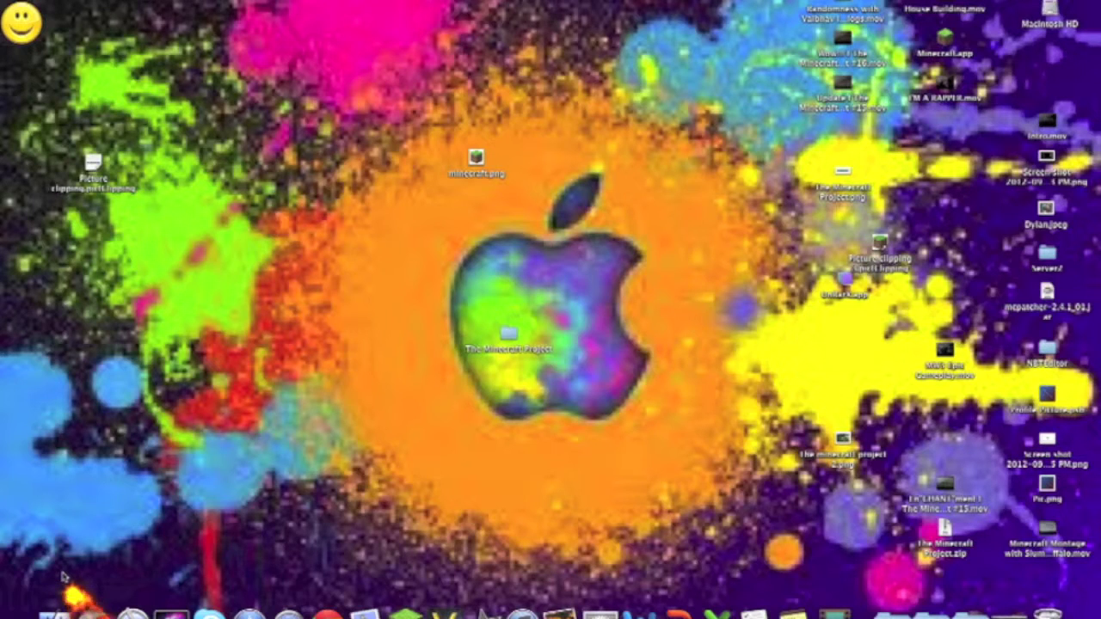
pyautogui.write('icurso')
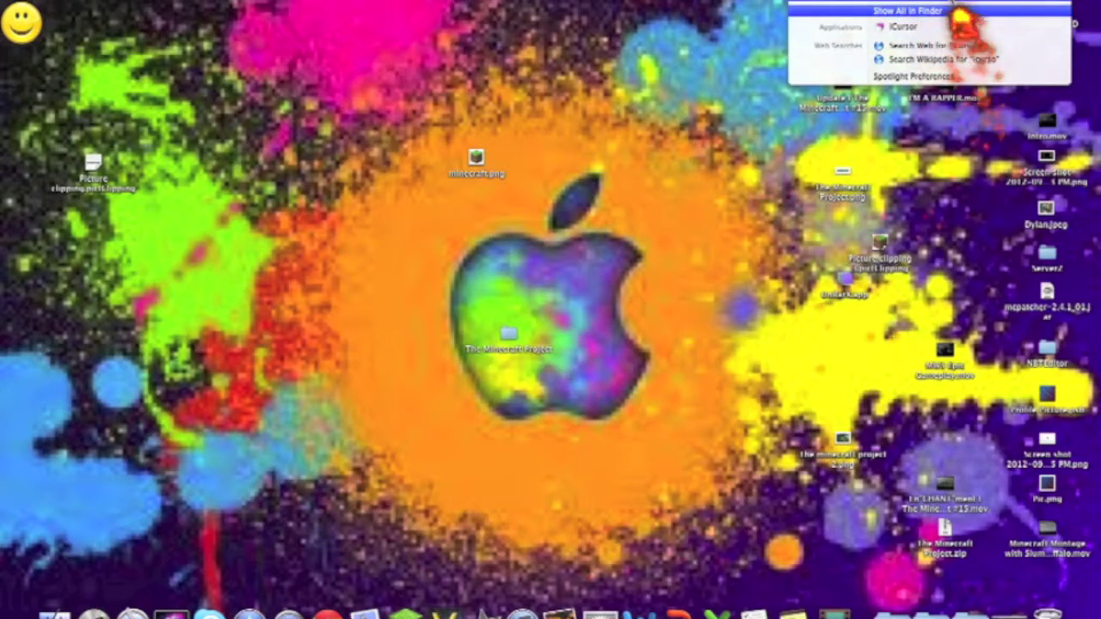
pyautogui.click(963, 26)
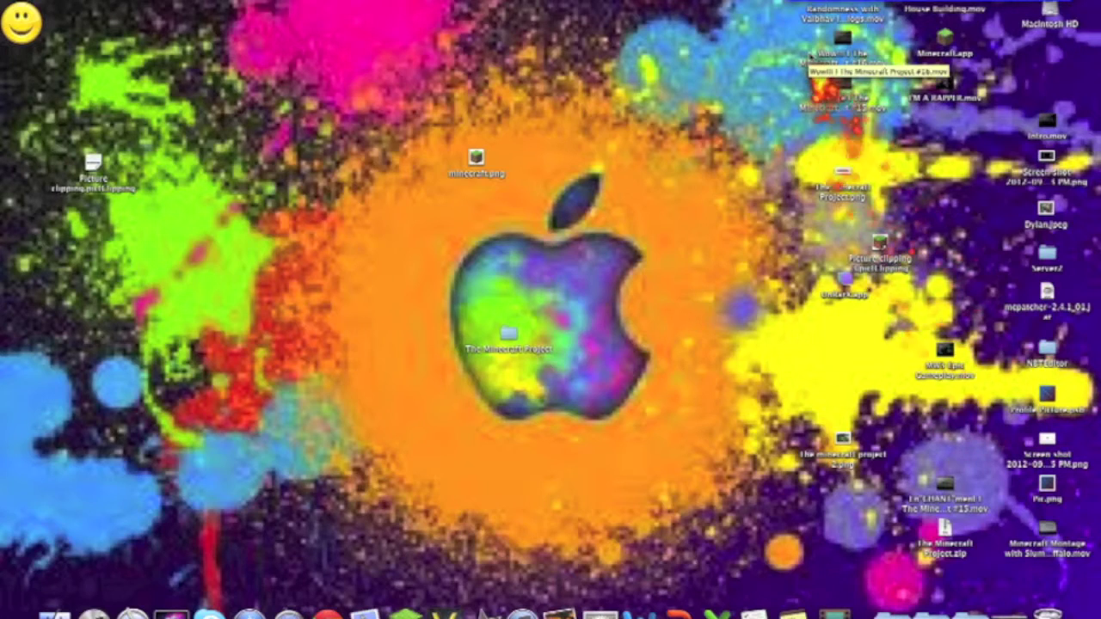
pyautogui.write('N')
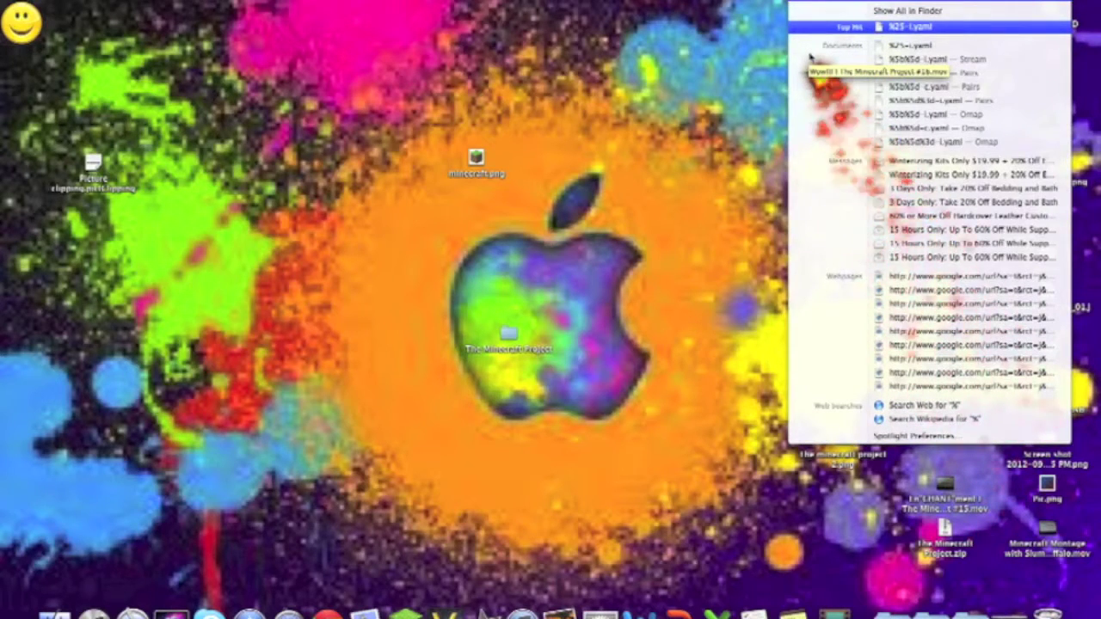
pyautogui.write('appsa')
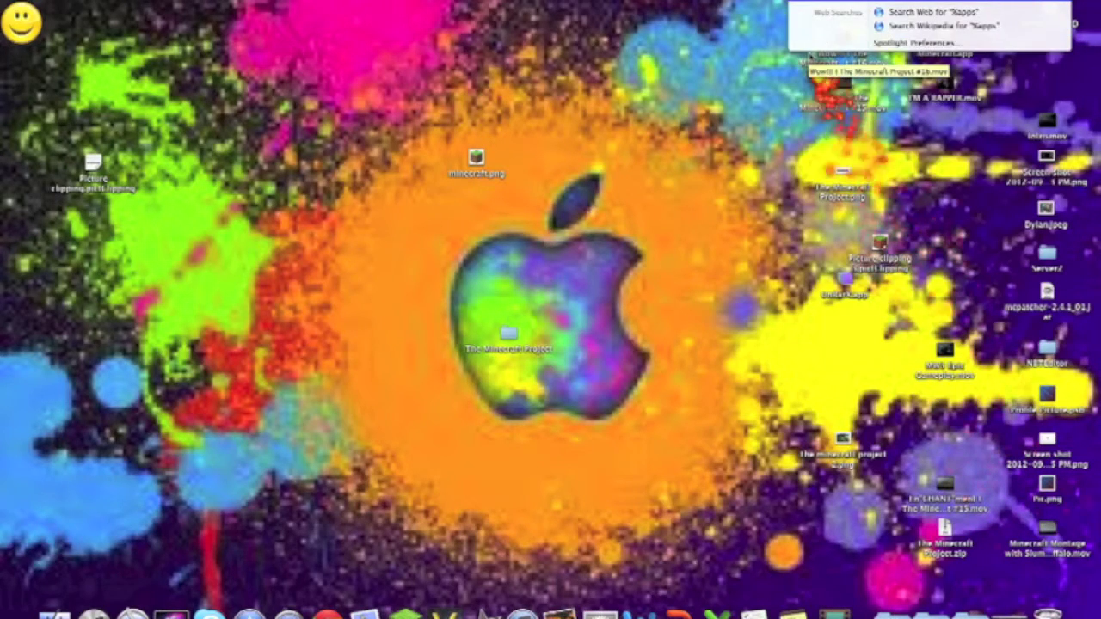
pyautogui.press('BackSpace')
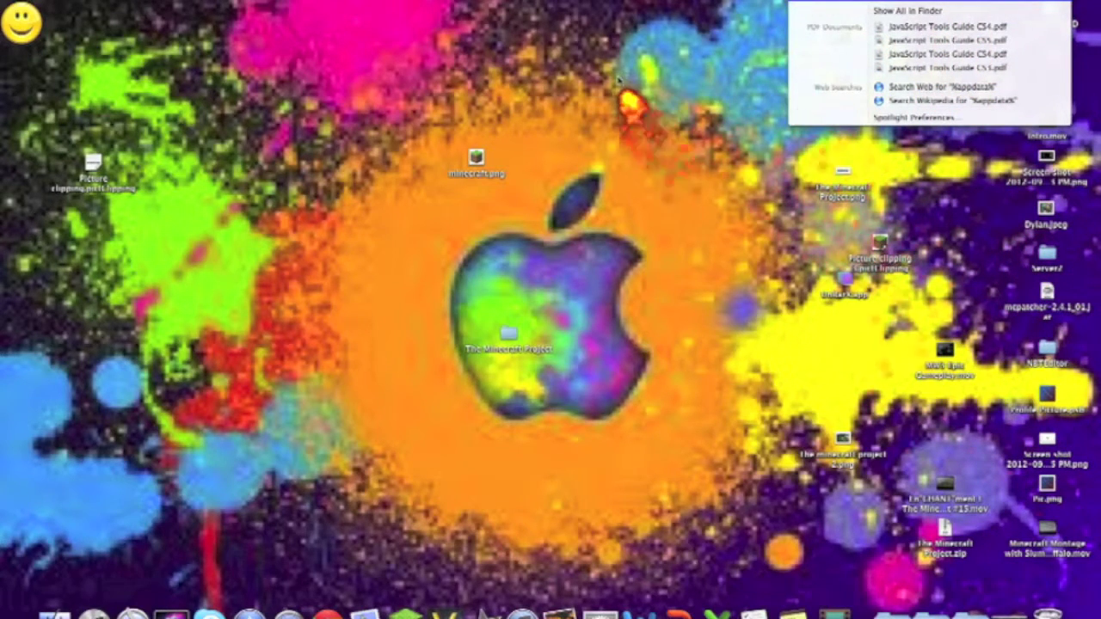
pyautogui.click(658, 112)
pyautogui.click(52, 607)
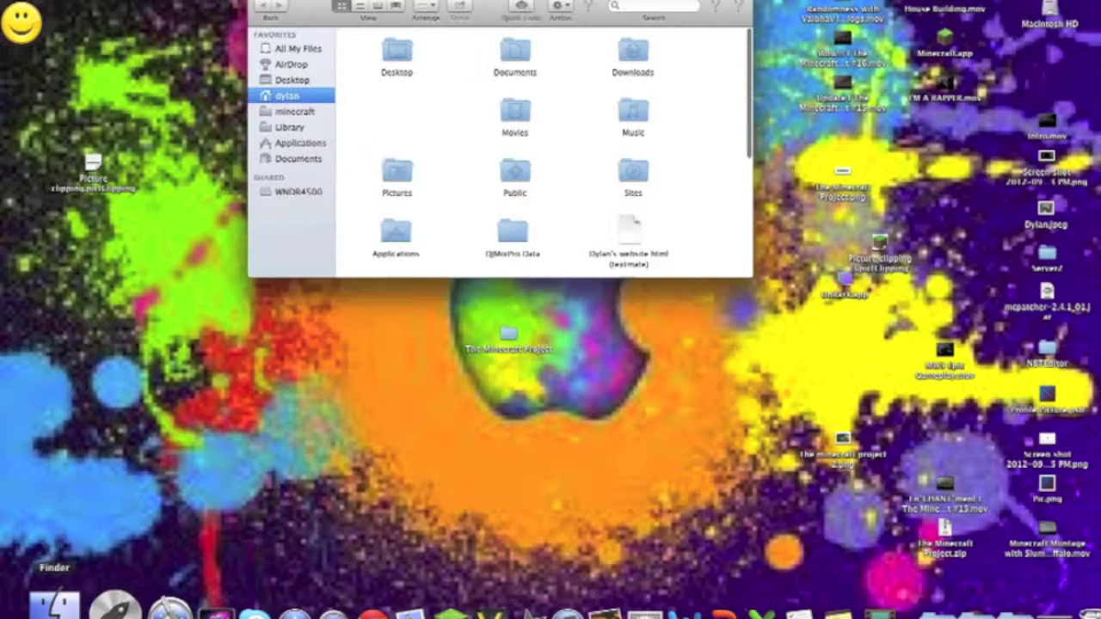
pyautogui.click(295, 111)
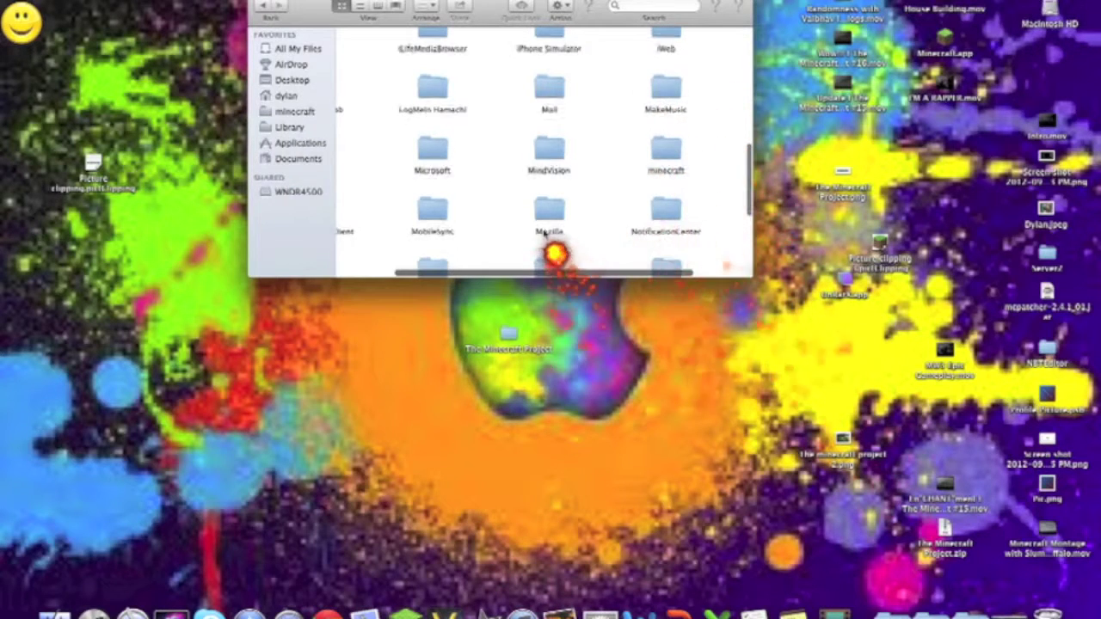
pyautogui.scroll(1, 547, 239)
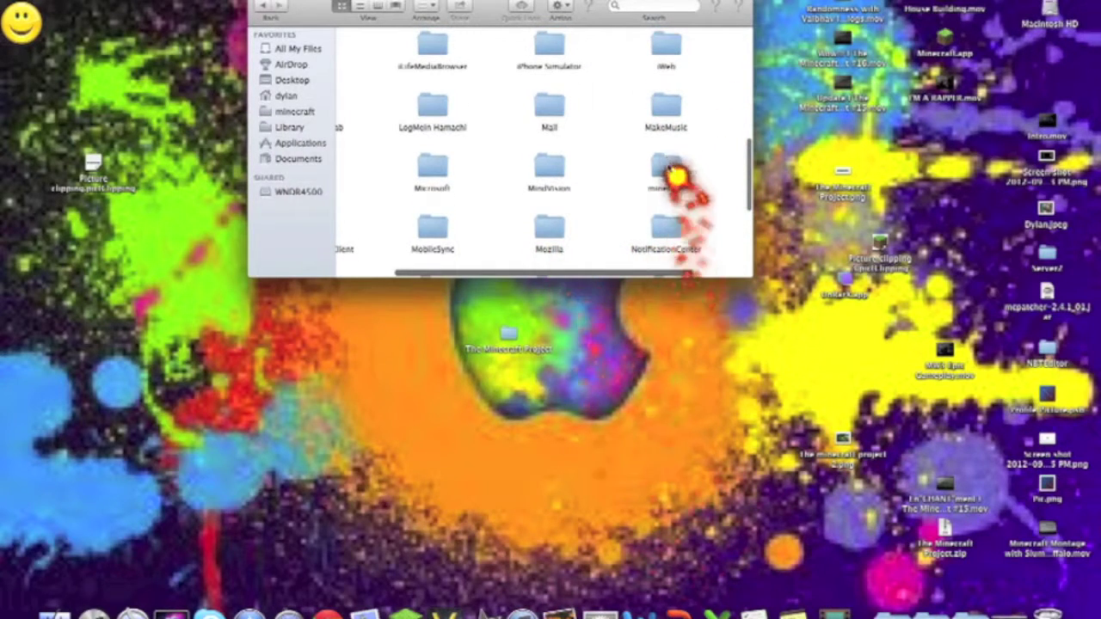
pyautogui.doubleClick(666, 169)
pyautogui.doubleClick(514, 112)
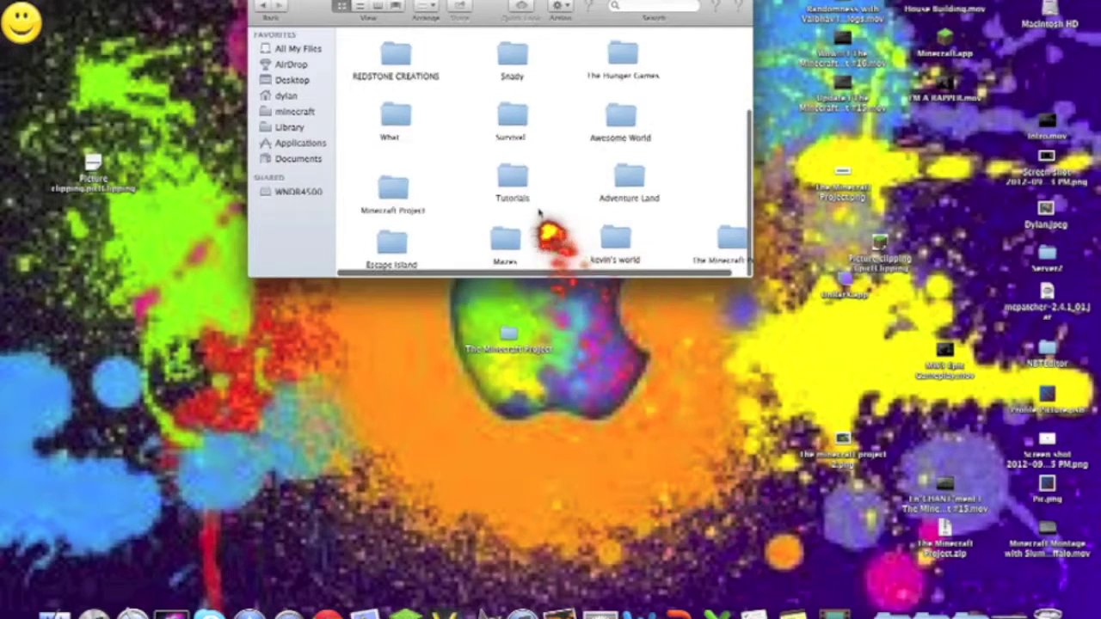
pyautogui.scroll(3, 491, 163)
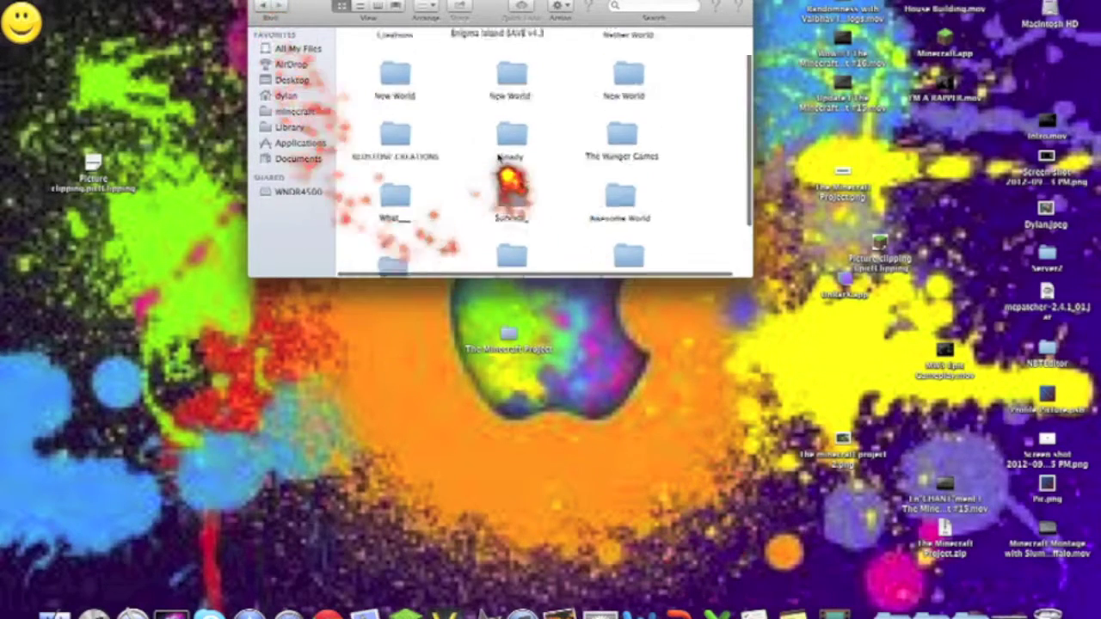
pyautogui.click(266, 7)
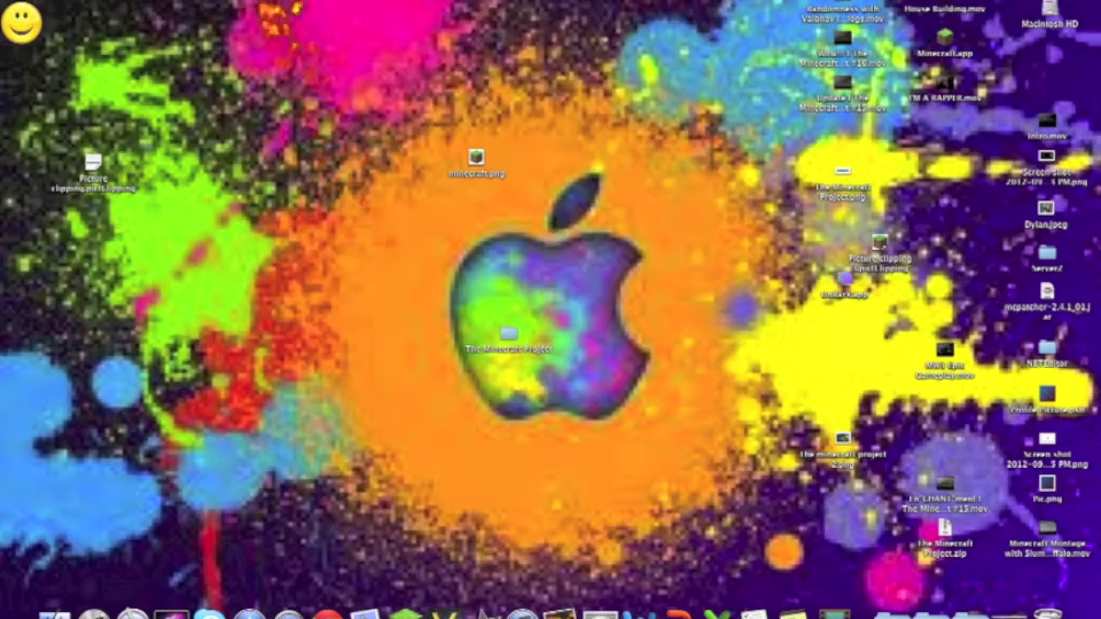